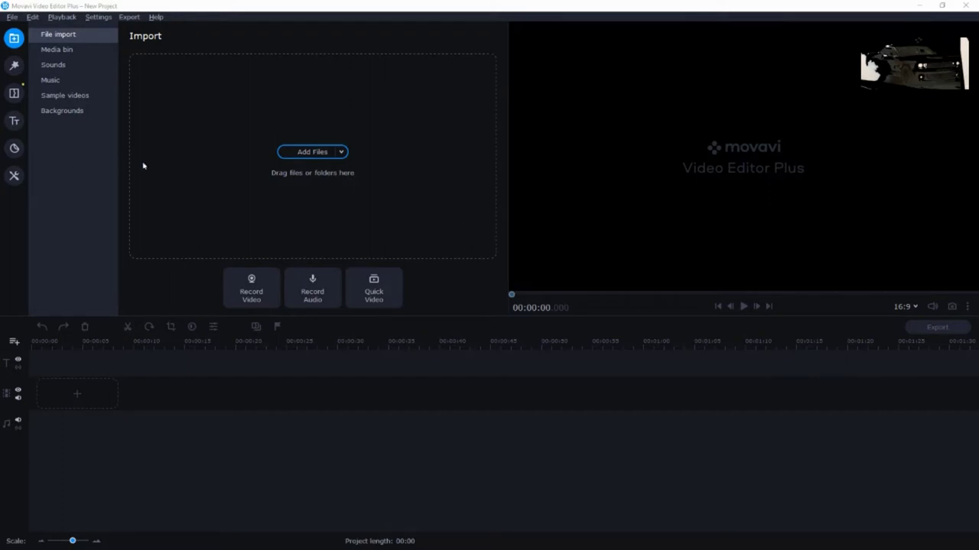
# Step: Import test.mp4 from Brain Storm Sessions and place it on the timeline
pyautogui.click(297, 153)
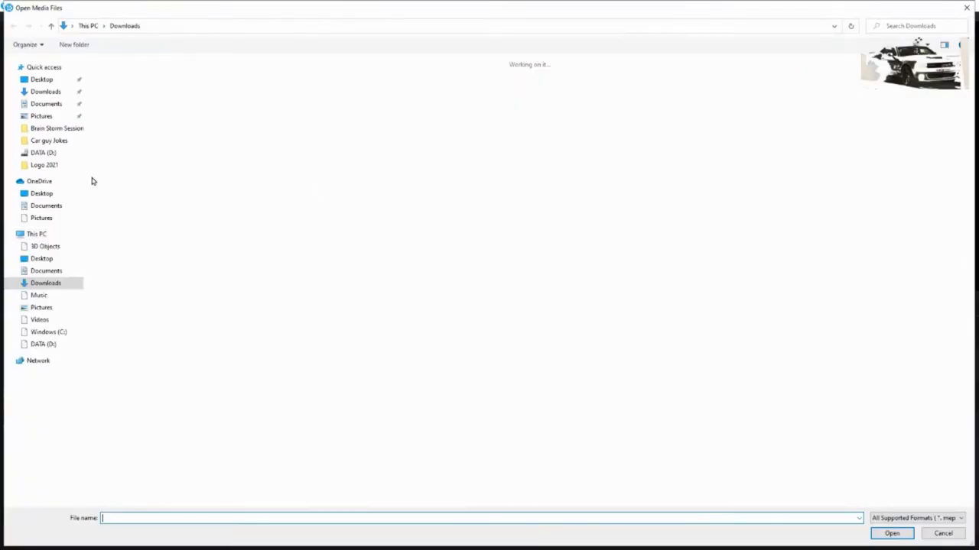
pyautogui.click(63, 129)
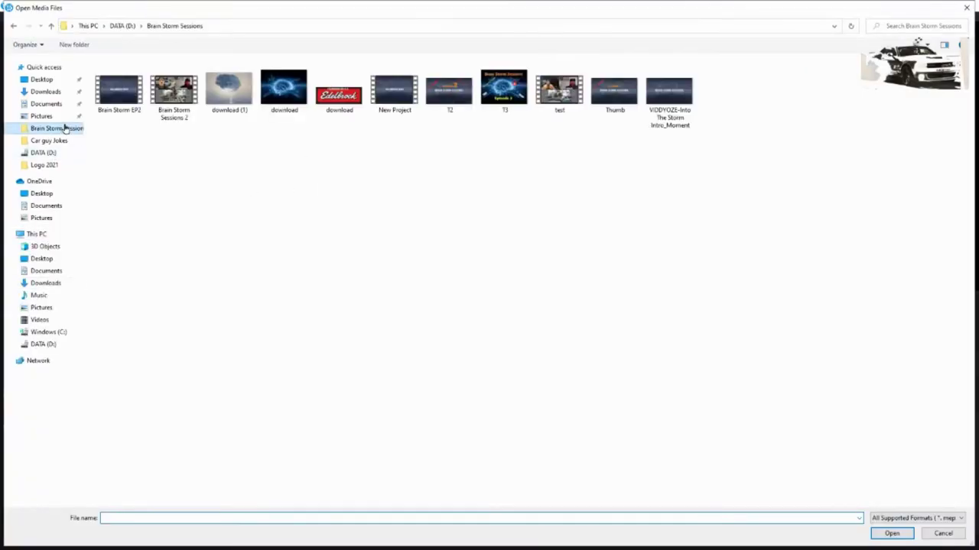
pyautogui.click(572, 106)
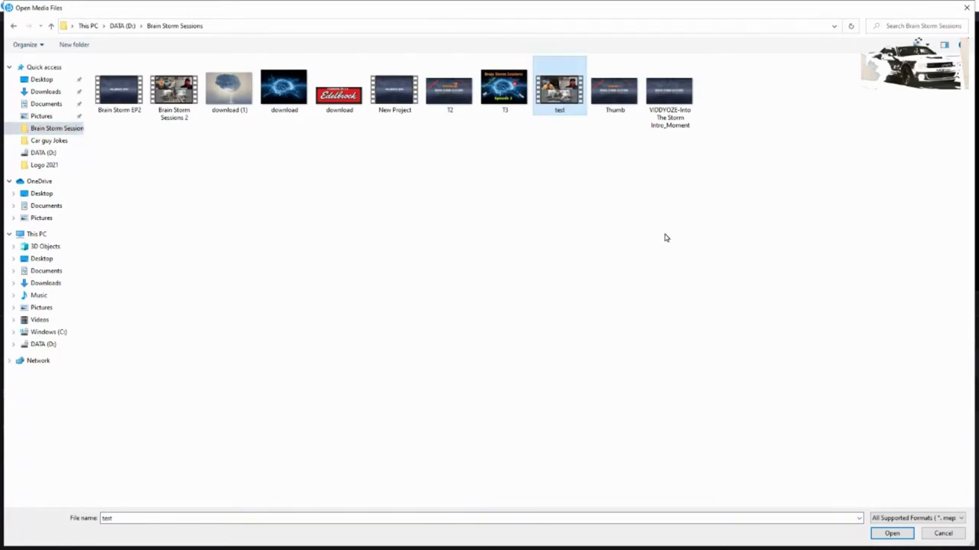
pyautogui.click(890, 534)
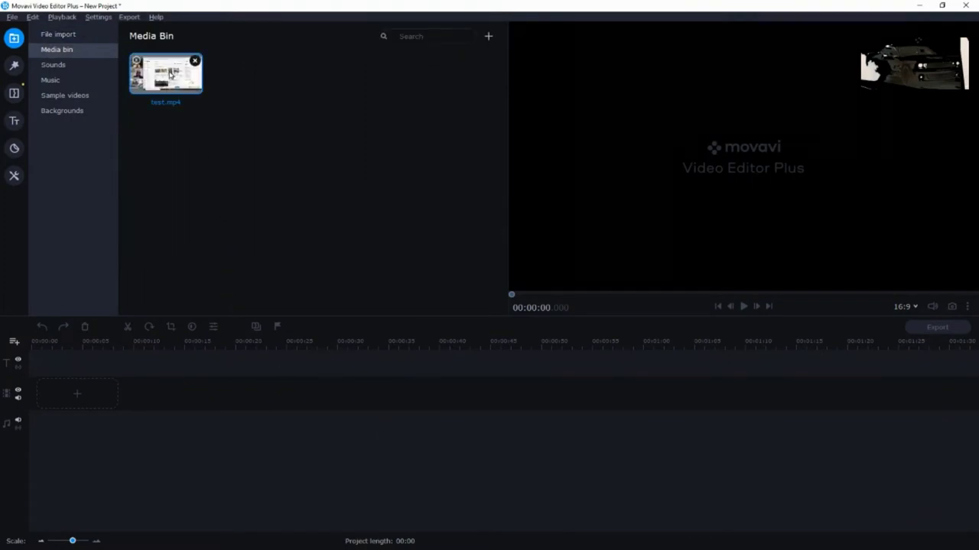
pyautogui.moveTo(172, 76); pyautogui.dragTo(42, 374)
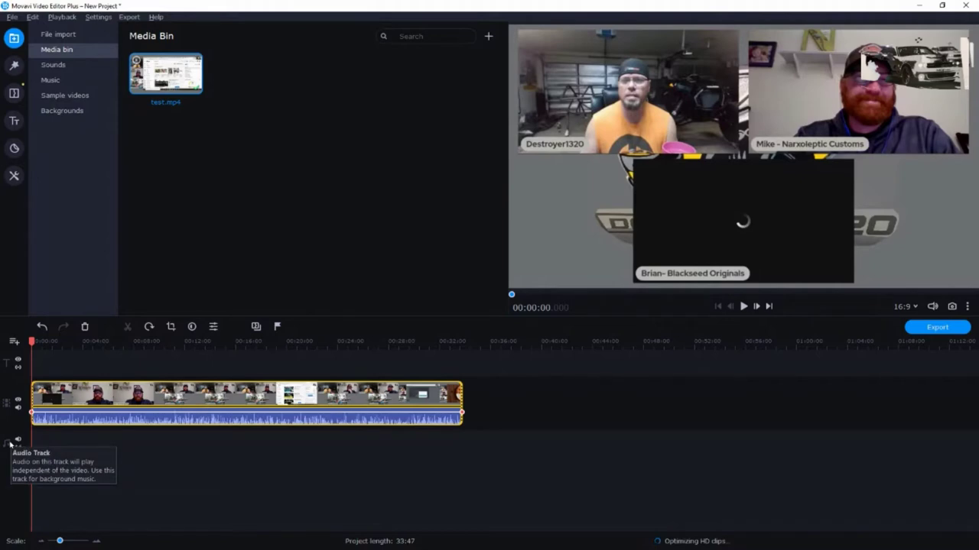
# Step: Add an empty video track above the episode
pyautogui.click(15, 341)
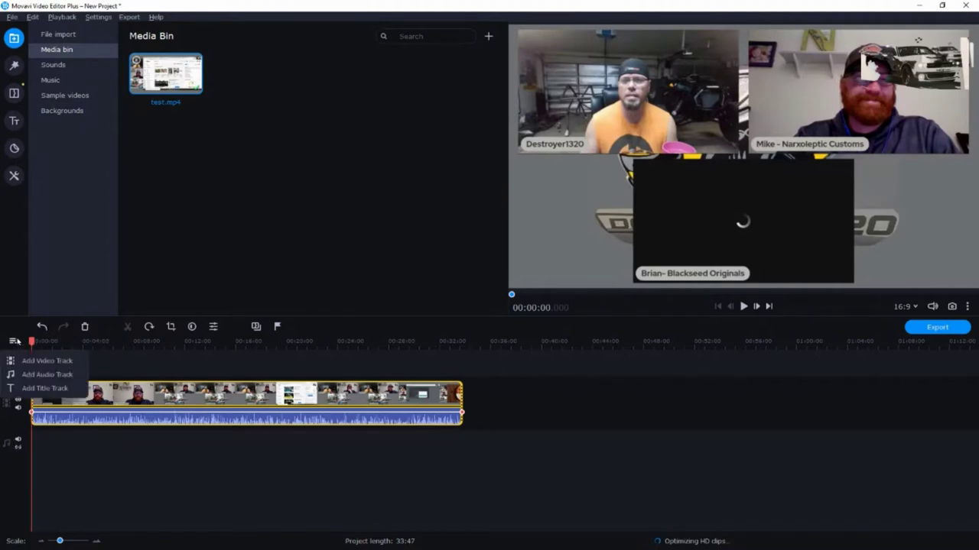
pyautogui.click(19, 361)
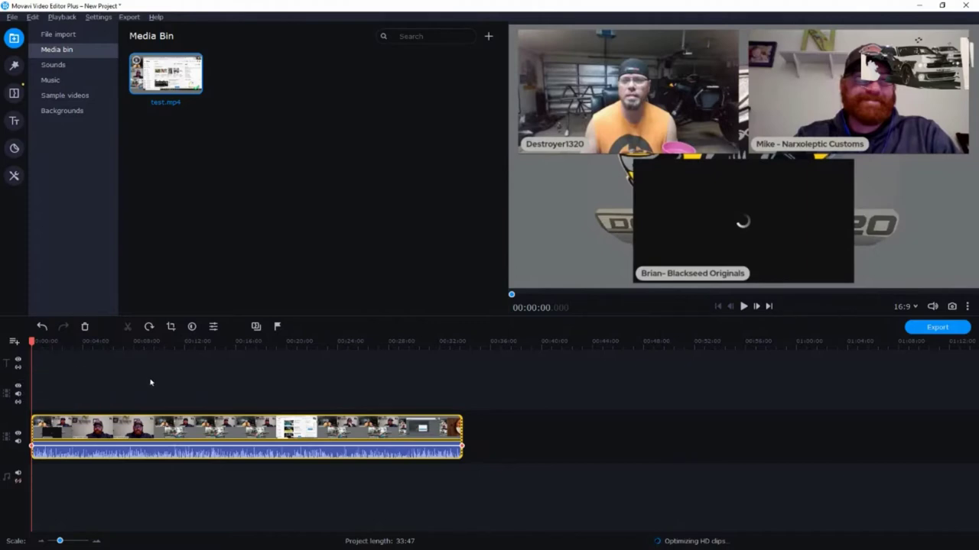
pyautogui.click(85, 38)
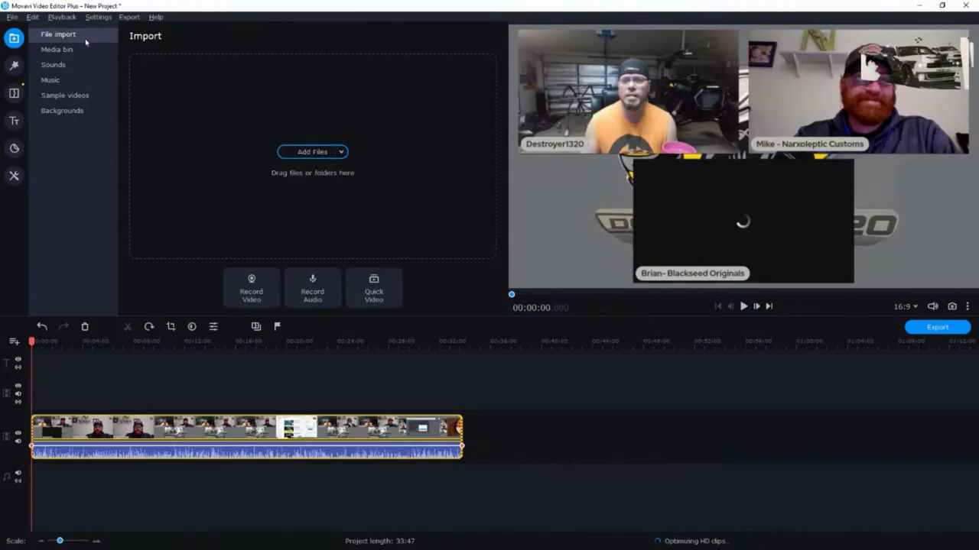
# Step: Import the Brain Storm Sessioons and Into The Storm intros from DATA (D:) > 2021 stuff > Intros and such
pyautogui.click(302, 152)
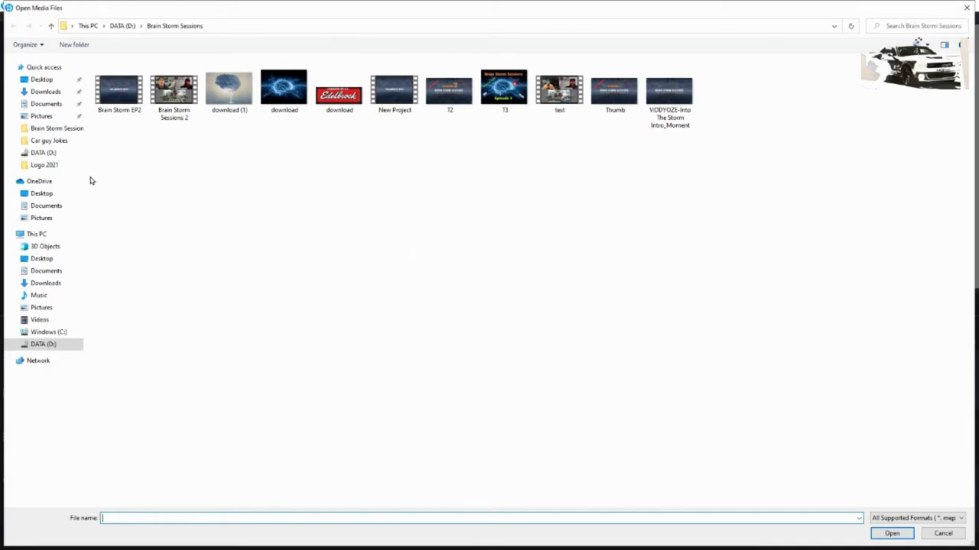
pyautogui.click(44, 153)
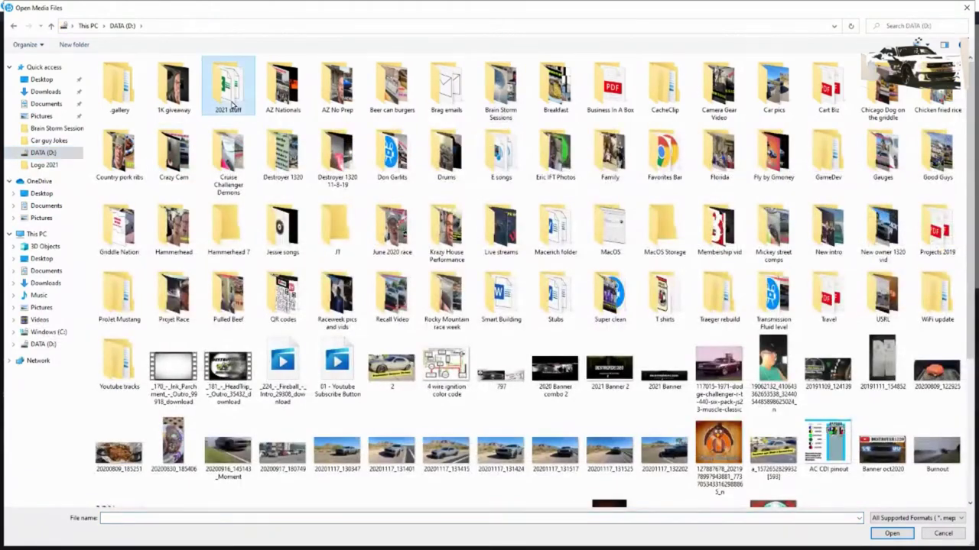
pyautogui.doubleClick(229, 92)
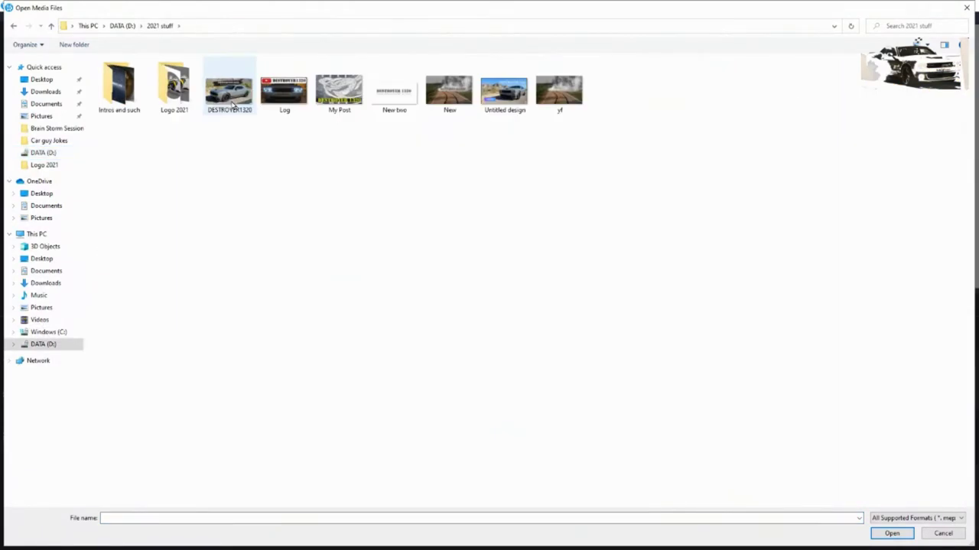
pyautogui.doubleClick(125, 109)
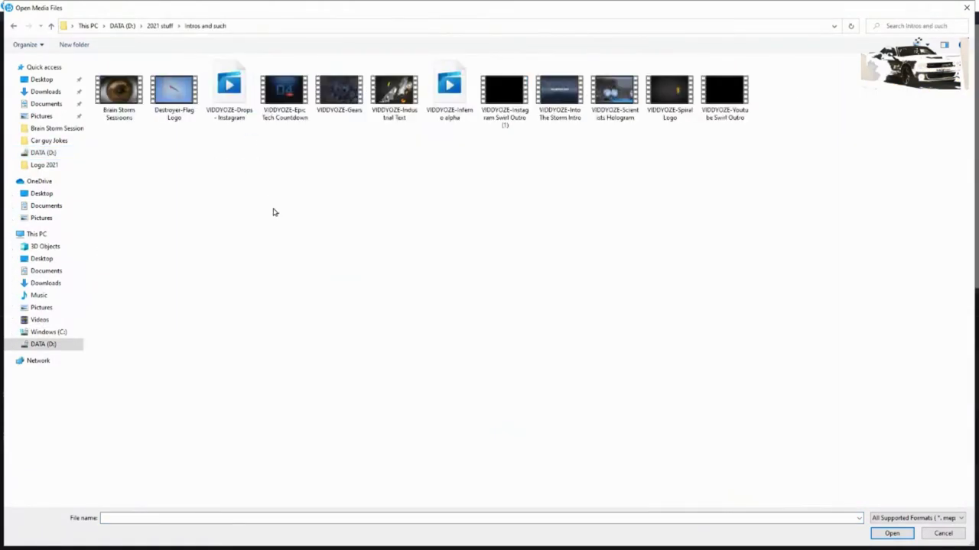
pyautogui.click(129, 117)
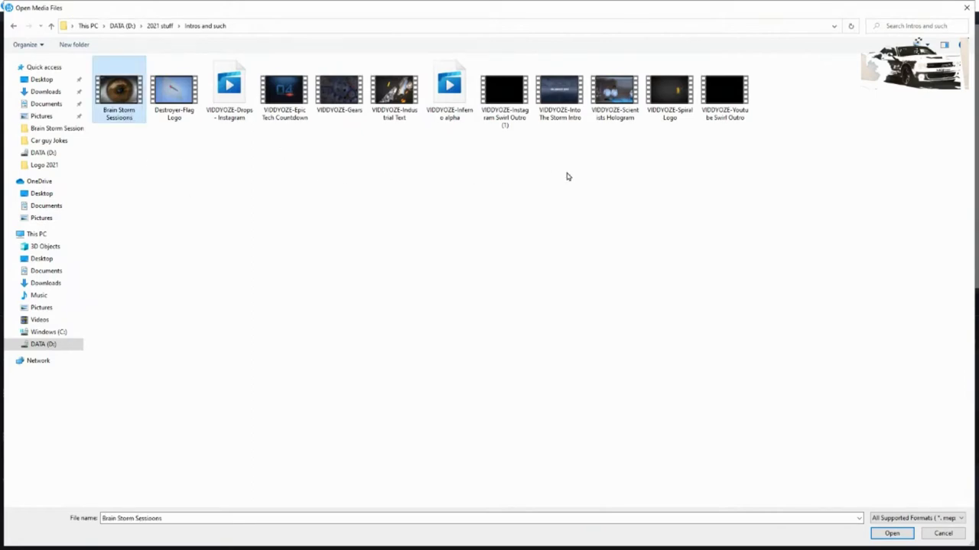
pyautogui.keyDown('ctrl'); pyautogui.click(567, 116); pyautogui.keyUp('ctrl')
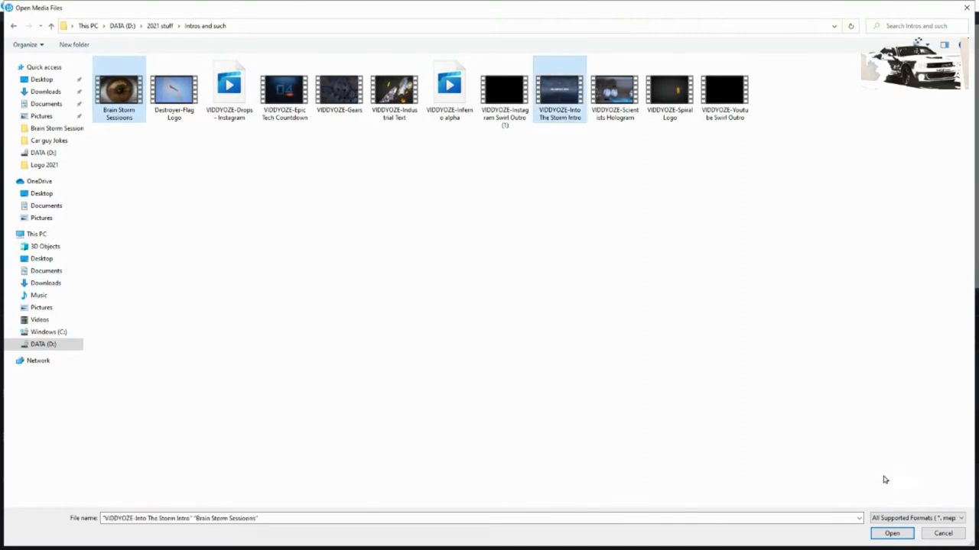
pyautogui.click(888, 533)
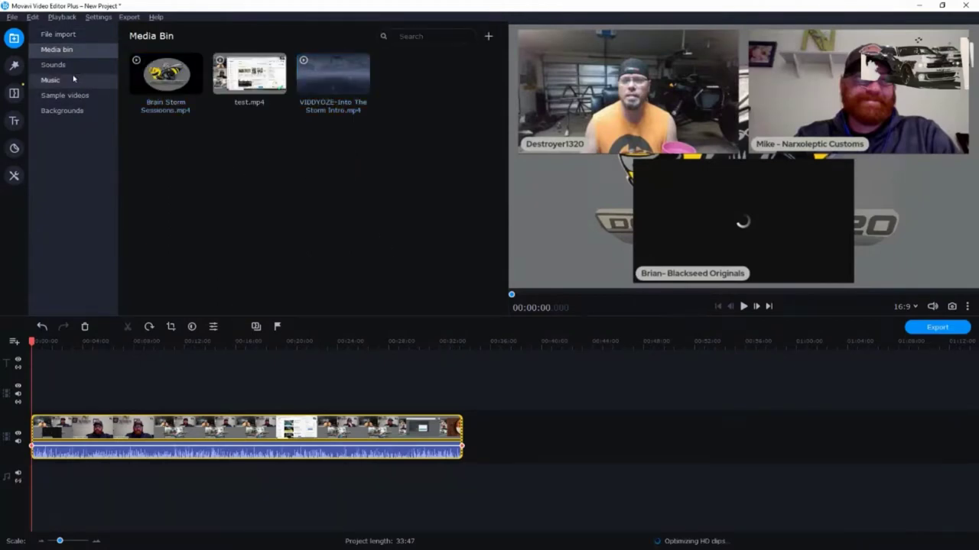
# Step: Import 01 - Youtube Subscribe Button and put the Into The Storm intro at the timeline's start
pyautogui.click(63, 34)
pyautogui.click(306, 151)
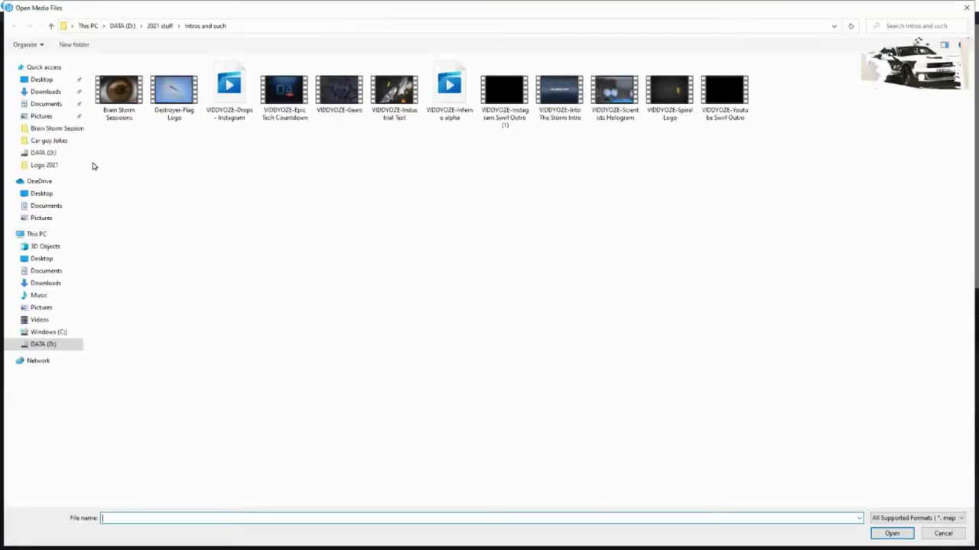
pyautogui.click(46, 154)
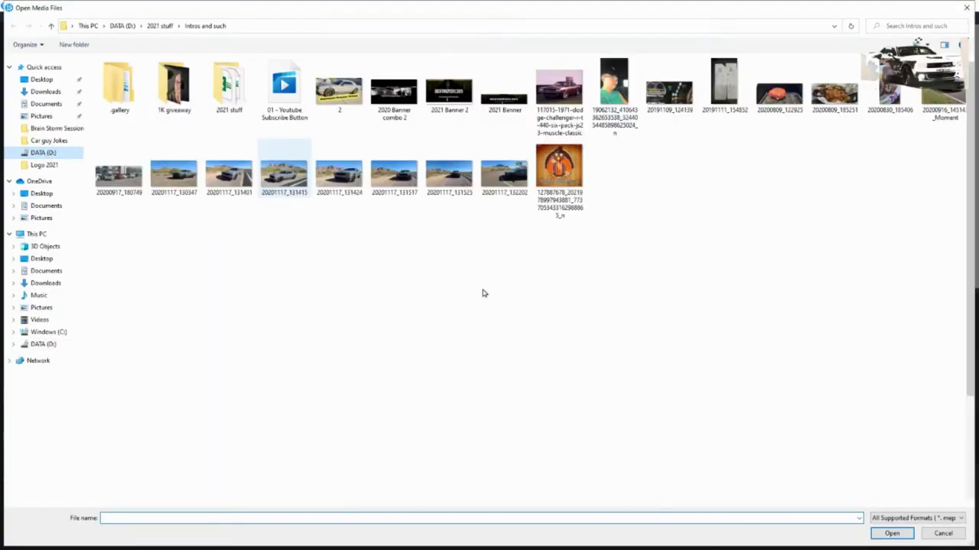
pyautogui.scroll(-3, 585, 349)
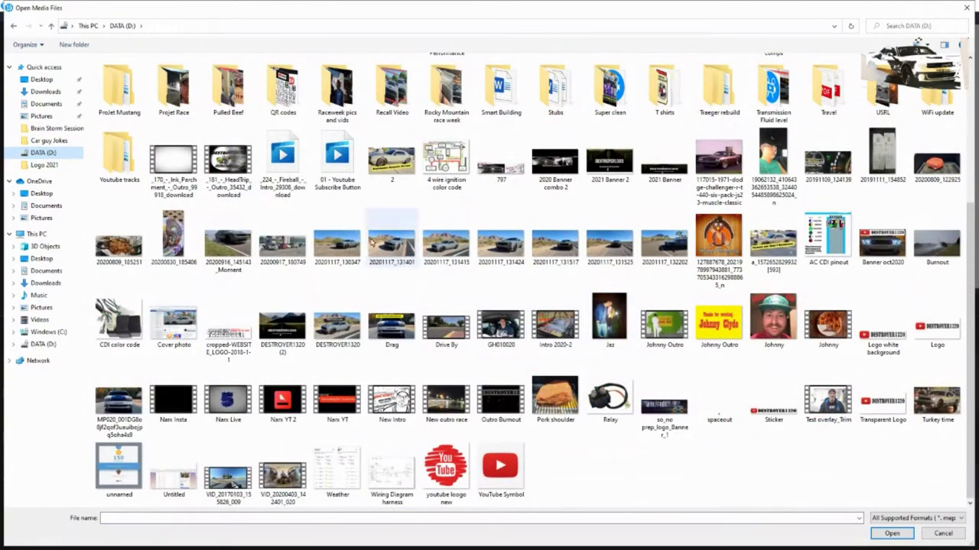
pyautogui.click(348, 181)
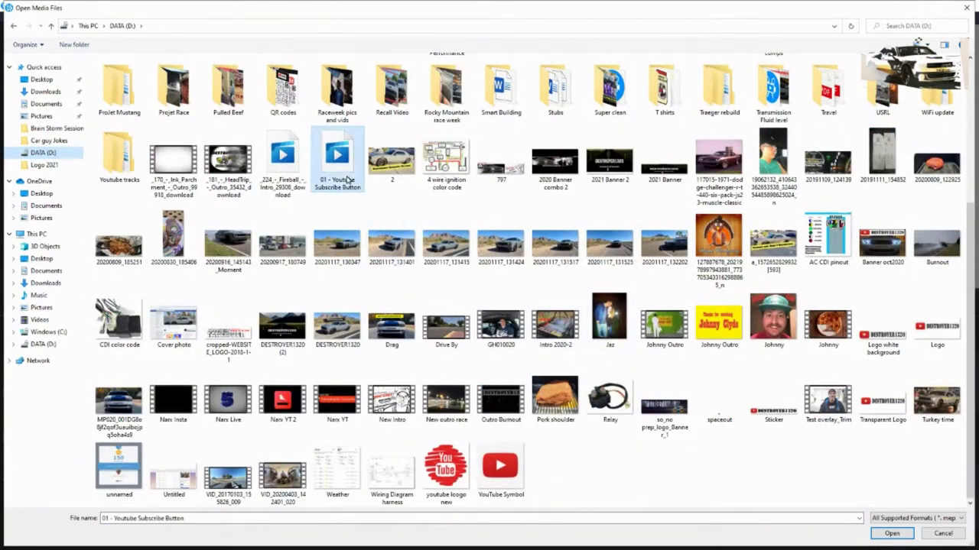
pyautogui.click(892, 534)
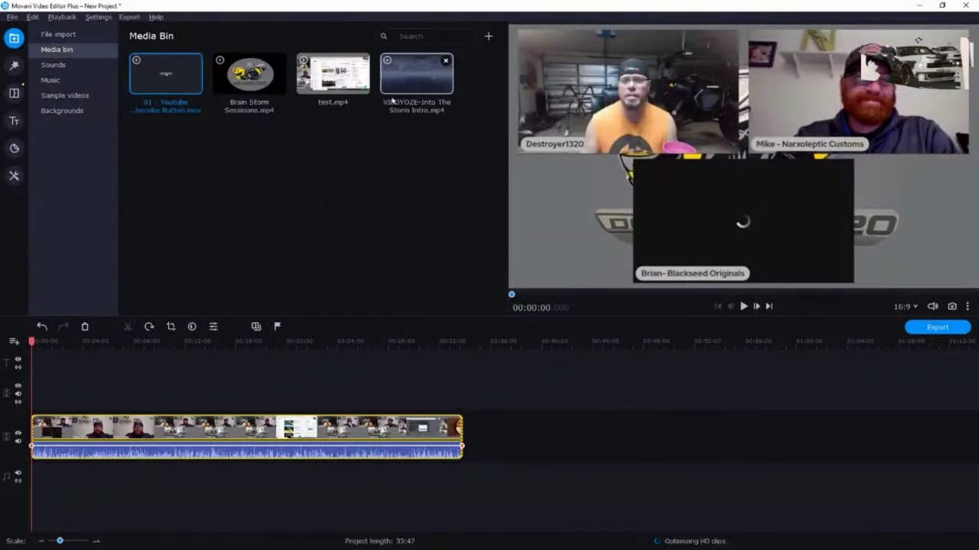
pyautogui.moveTo(416, 72); pyautogui.dragTo(9, 425)
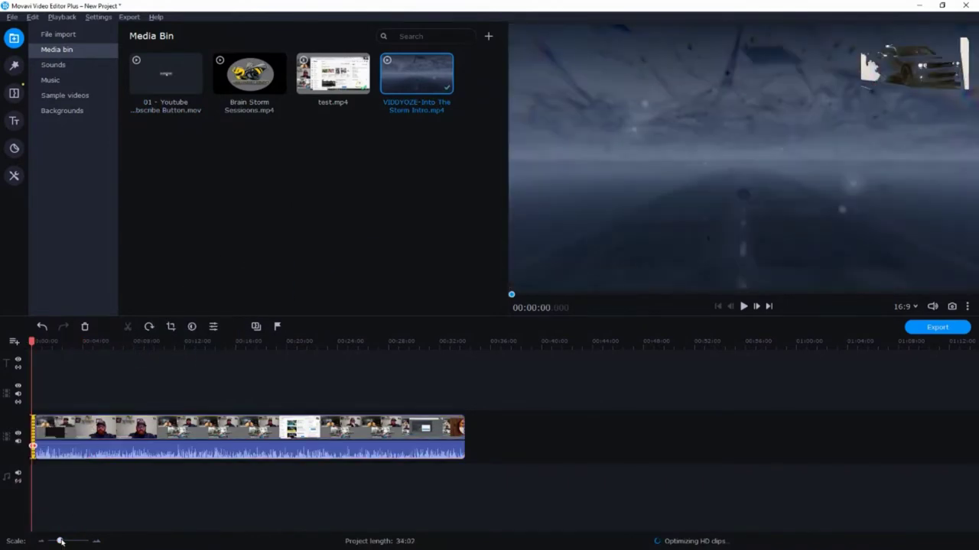
# Step: Zoom in, scroll to the episode's end at 34:02, and drag the Brain Storm Sessions intro there
pyautogui.moveTo(60, 540); pyautogui.dragTo(67, 542)
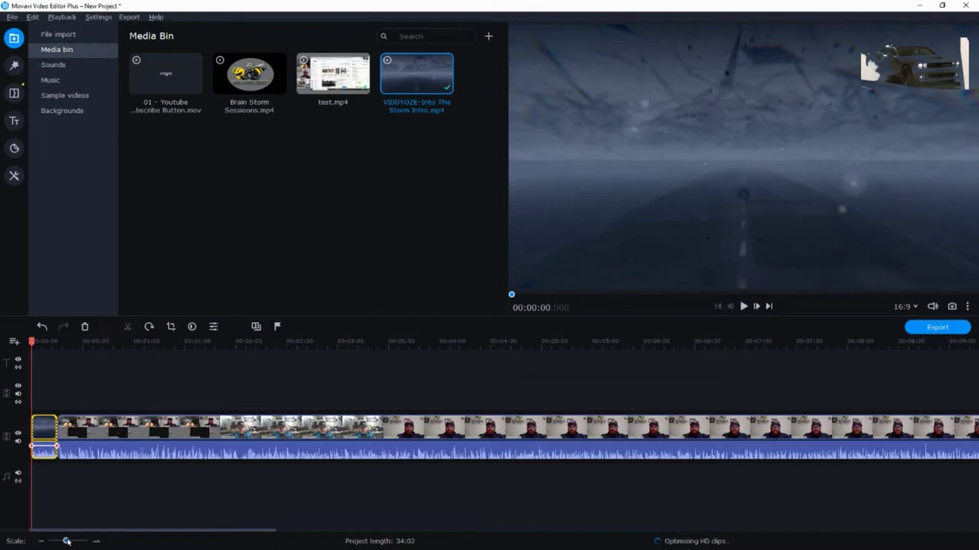
pyautogui.moveTo(66, 541); pyautogui.dragTo(73, 542)
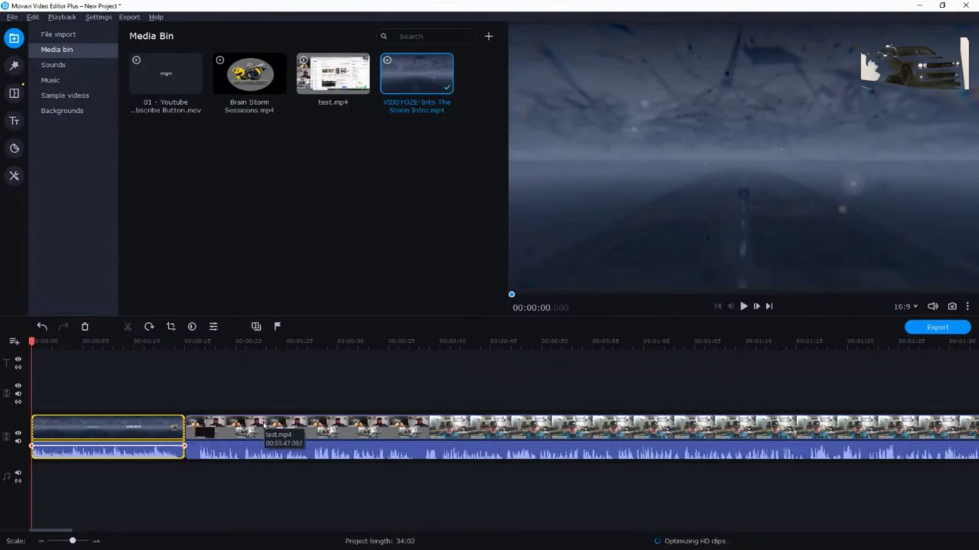
pyautogui.click(59, 533)
pyautogui.moveTo(63, 533); pyautogui.dragTo(88, 534)
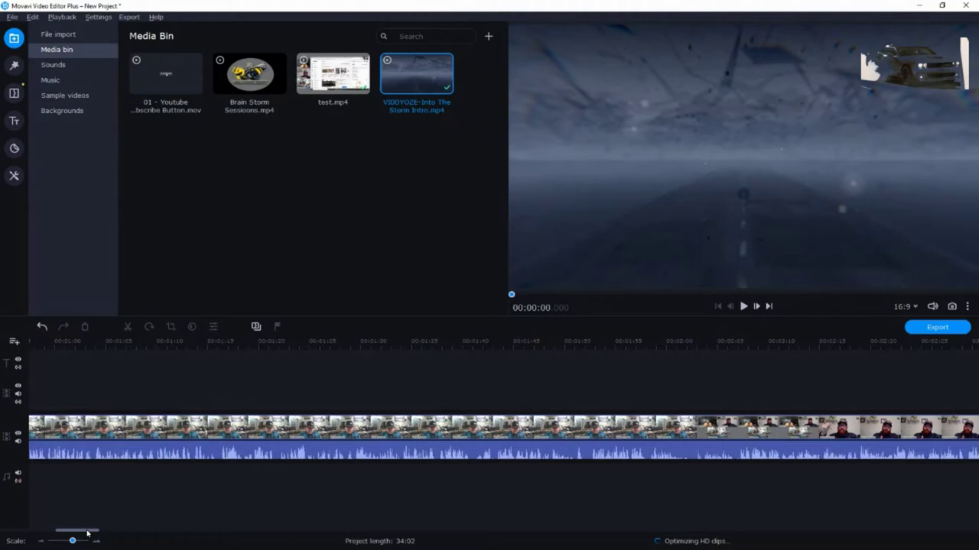
pyautogui.moveTo(88, 533); pyautogui.dragTo(876, 533)
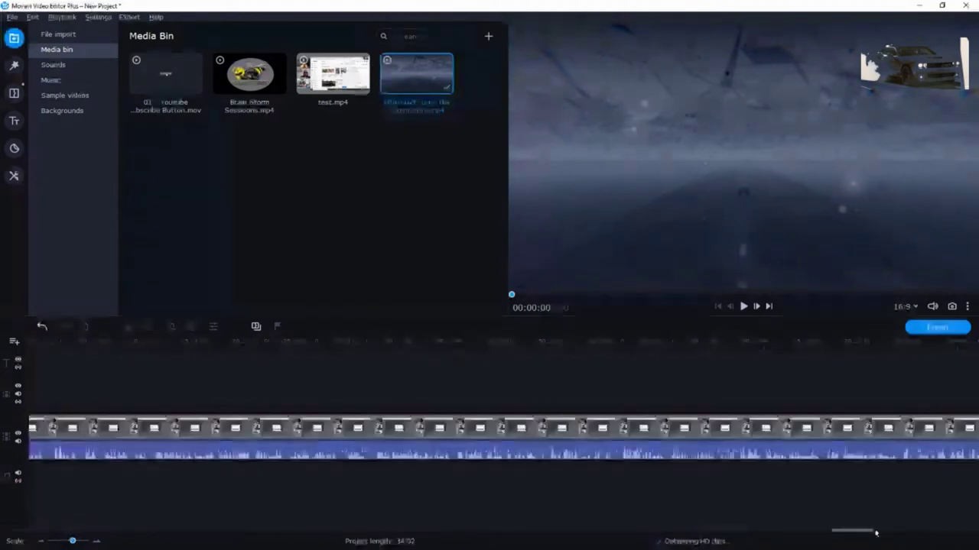
pyautogui.moveTo(877, 533); pyautogui.dragTo(975, 533)
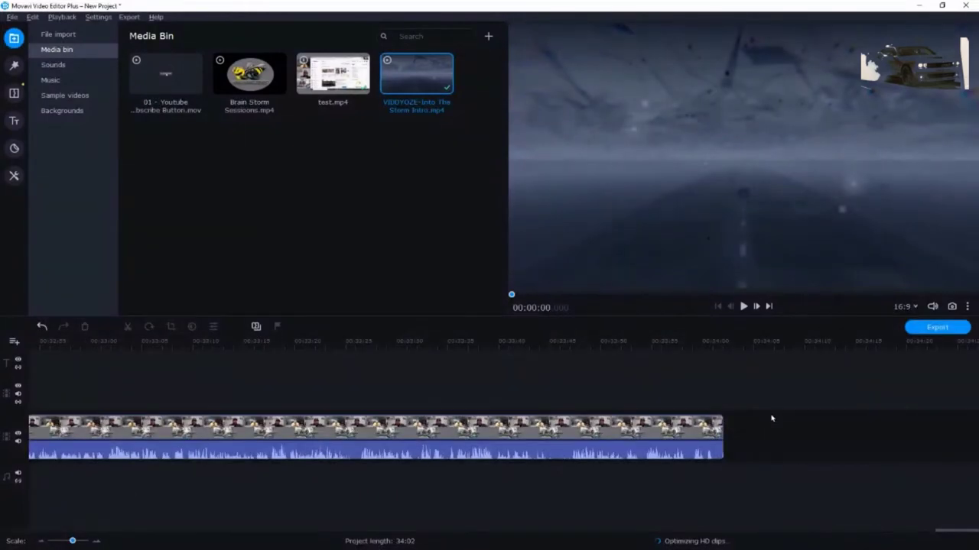
pyautogui.moveTo(249, 72); pyautogui.dragTo(734, 418)
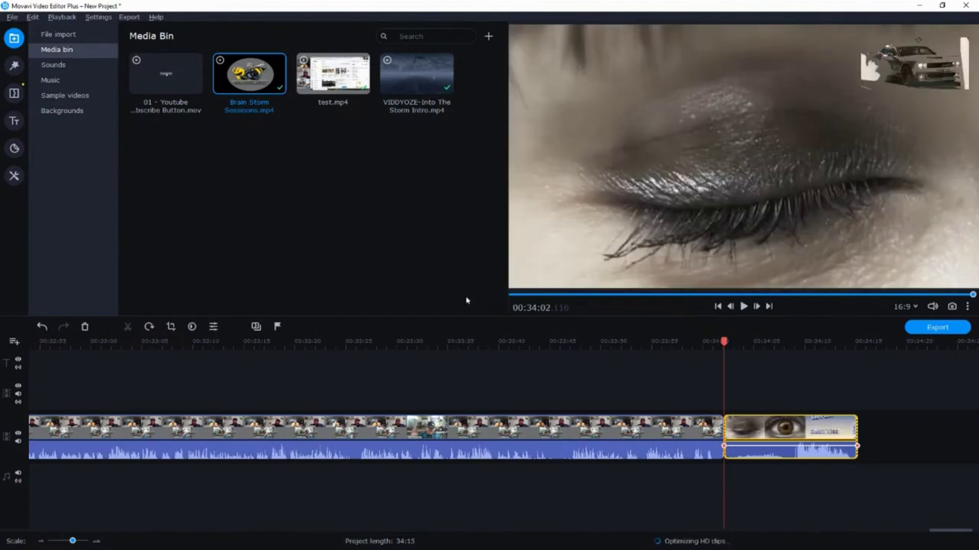
# Step: Preview the appended Brain Storm Sessions end clip, then deselect it
pyautogui.click(255, 79)
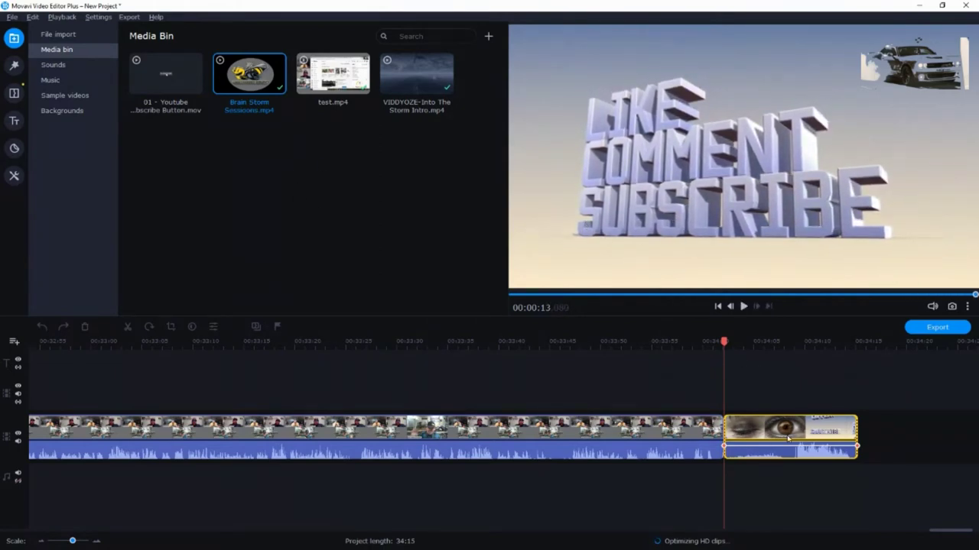
pyautogui.click(939, 527)
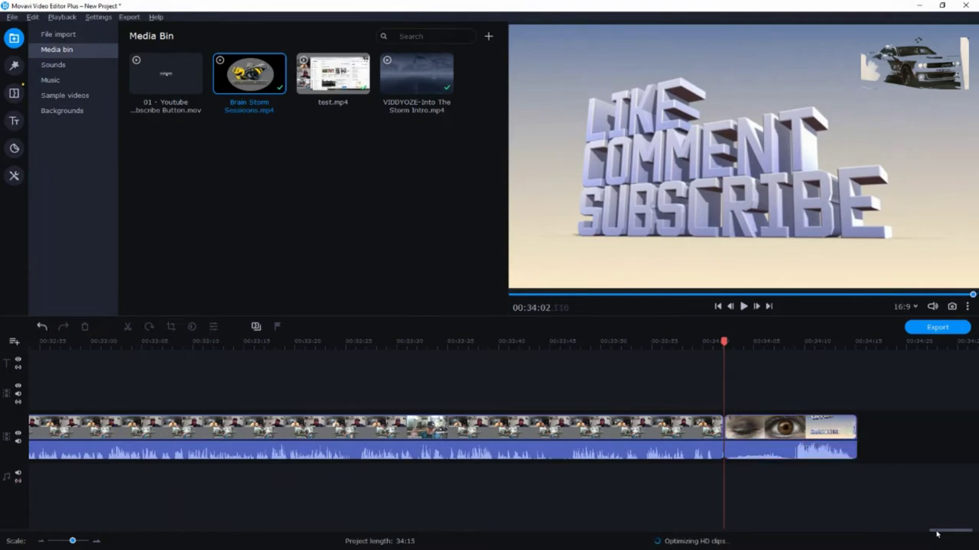
# Step: Overlay the Youtube Subscribe Button clip at 00:28 and play back to check it
pyautogui.moveTo(937, 534); pyautogui.dragTo(934, 533)
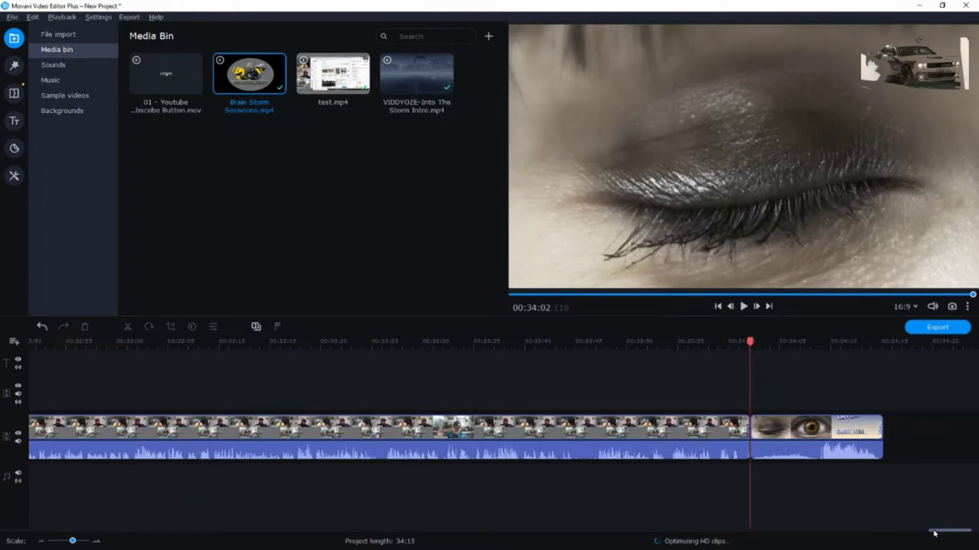
pyautogui.moveTo(934, 533); pyautogui.dragTo(37, 529)
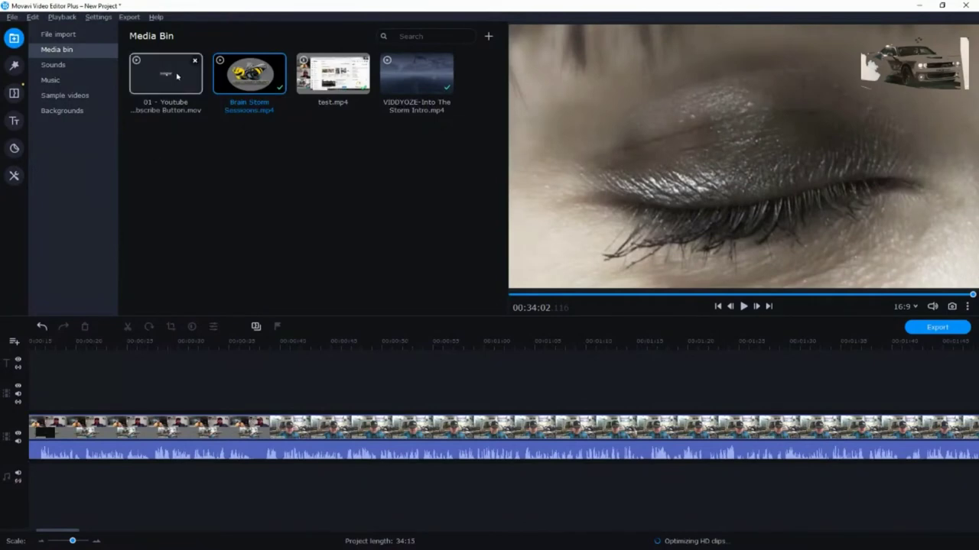
pyautogui.moveTo(177, 75); pyautogui.dragTo(158, 380)
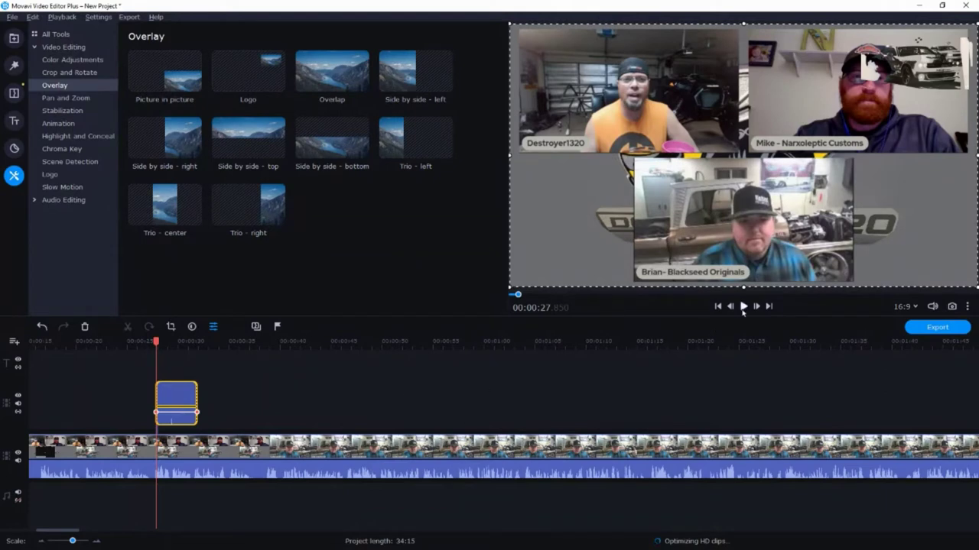
pyautogui.click(744, 307)
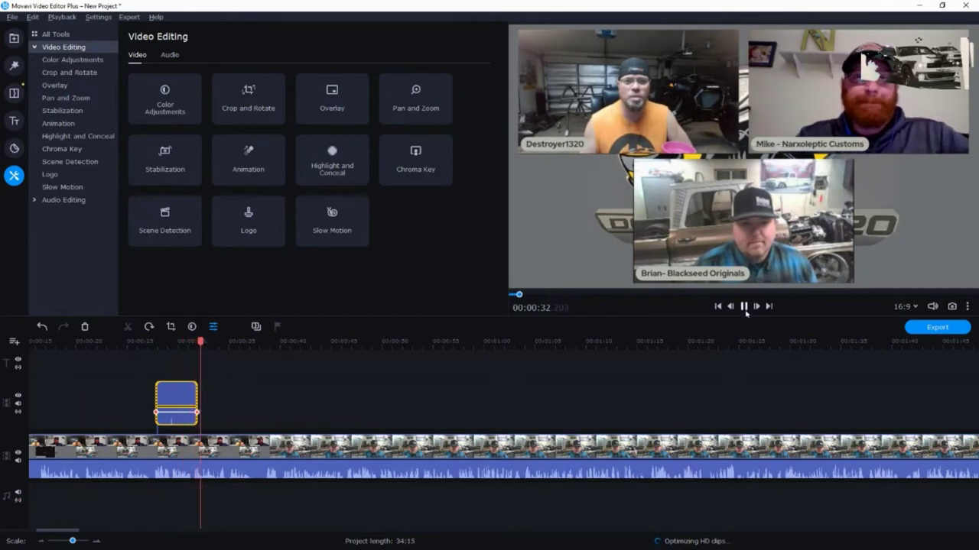
pyautogui.click(743, 306)
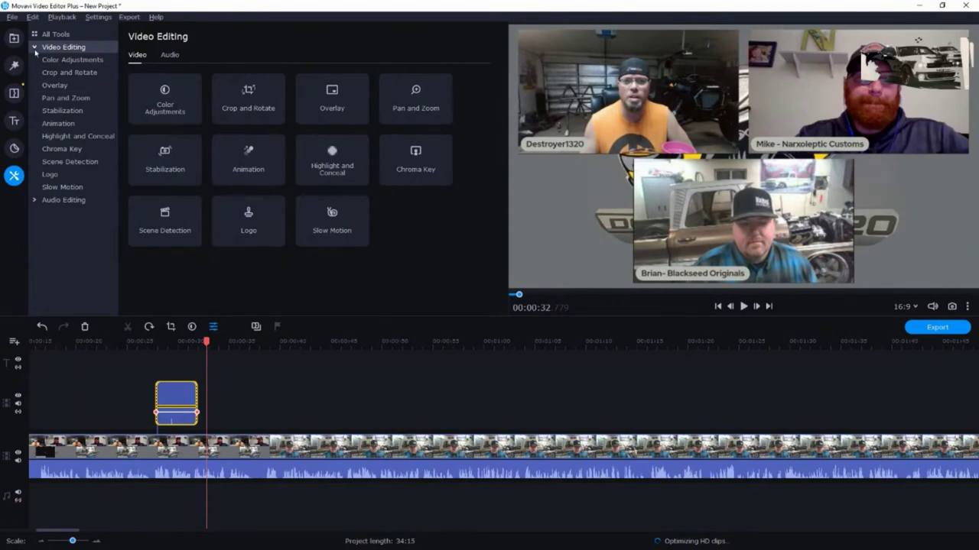
pyautogui.click(13, 39)
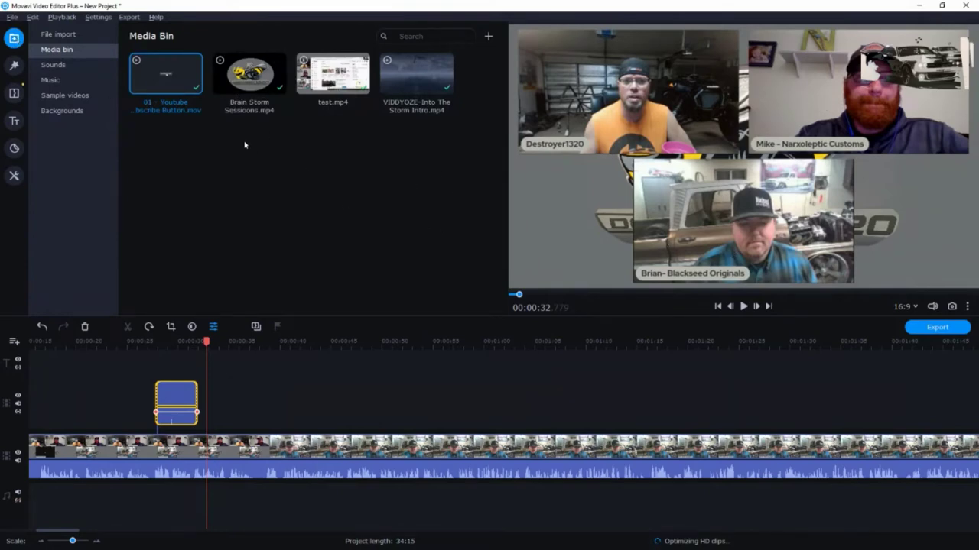
# Step: Import the VIDDYOZE Drops Instagram, Heavy Metal, TechTag and Simple Technology clips from Downloads
pyautogui.click(74, 34)
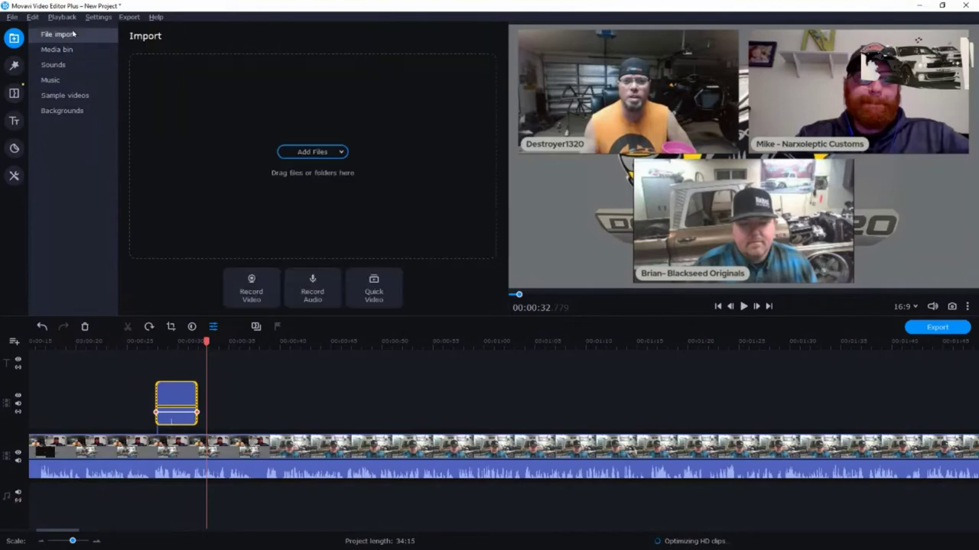
pyautogui.click(305, 153)
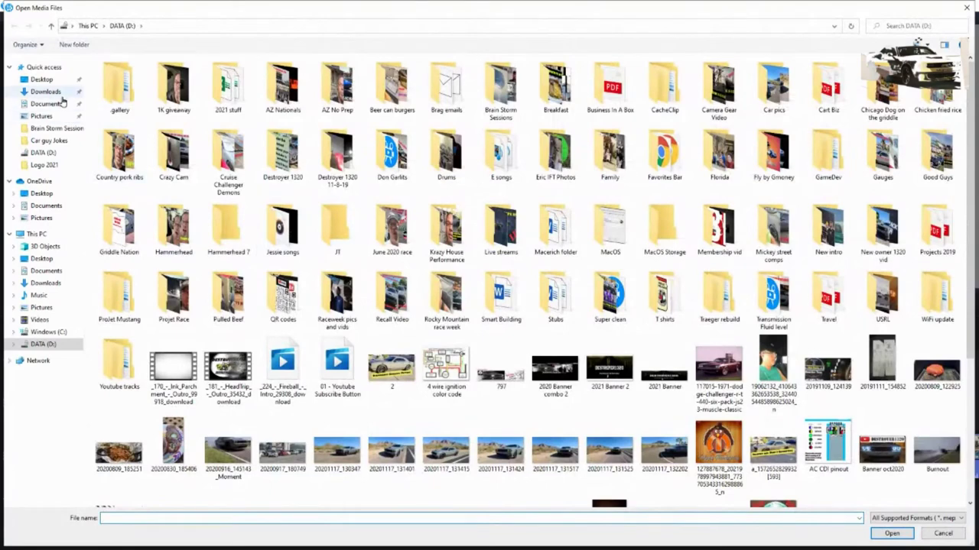
pyautogui.click(57, 93)
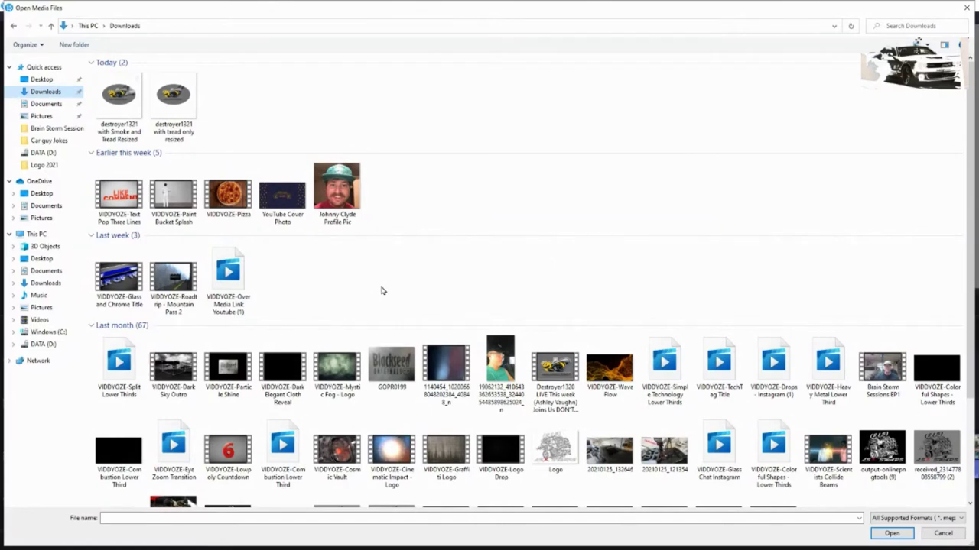
pyautogui.click(774, 365)
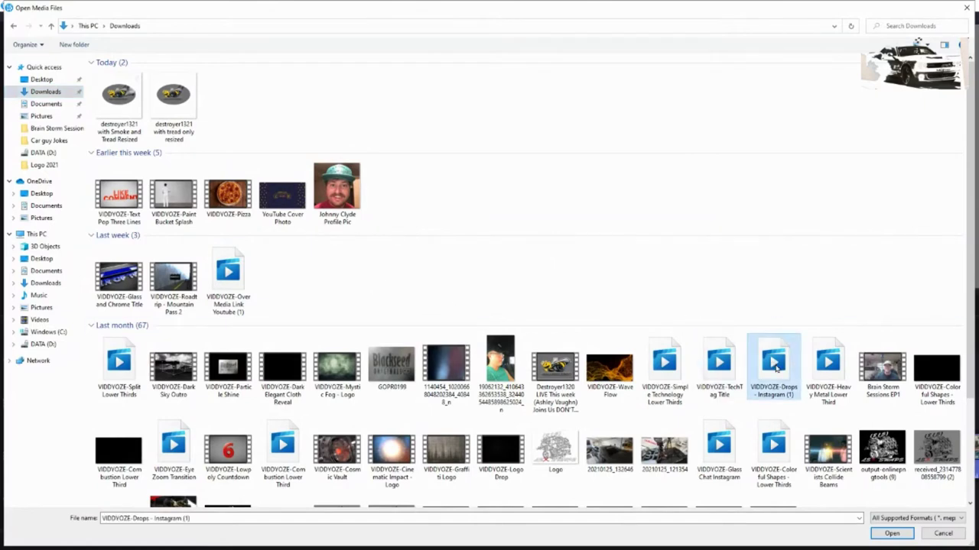
pyautogui.keyDown('ctrl'); pyautogui.click(834, 374); pyautogui.keyUp('ctrl')
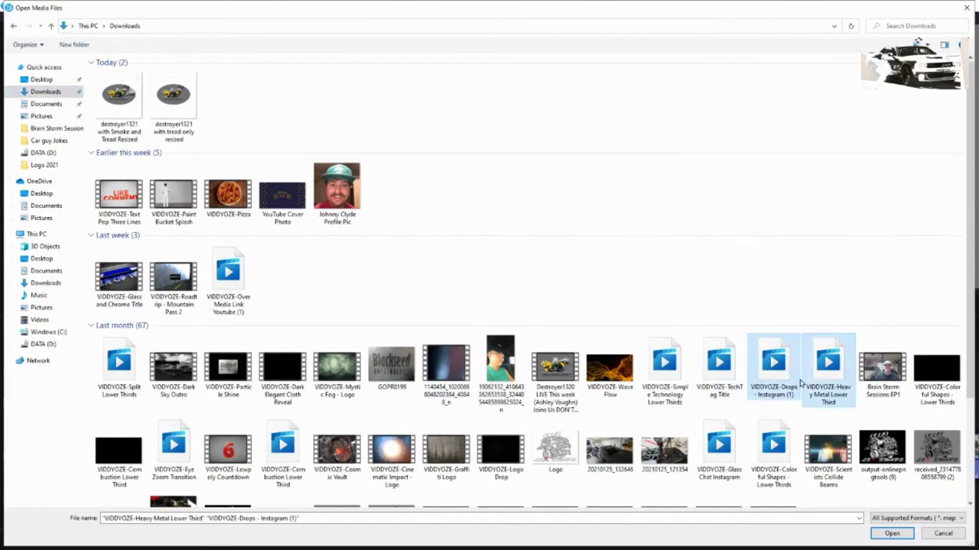
pyautogui.keyDown('ctrl'); pyautogui.click(717, 374); pyautogui.keyUp('ctrl')
pyautogui.keyDown('ctrl'); pyautogui.click(670, 391); pyautogui.keyUp('ctrl')
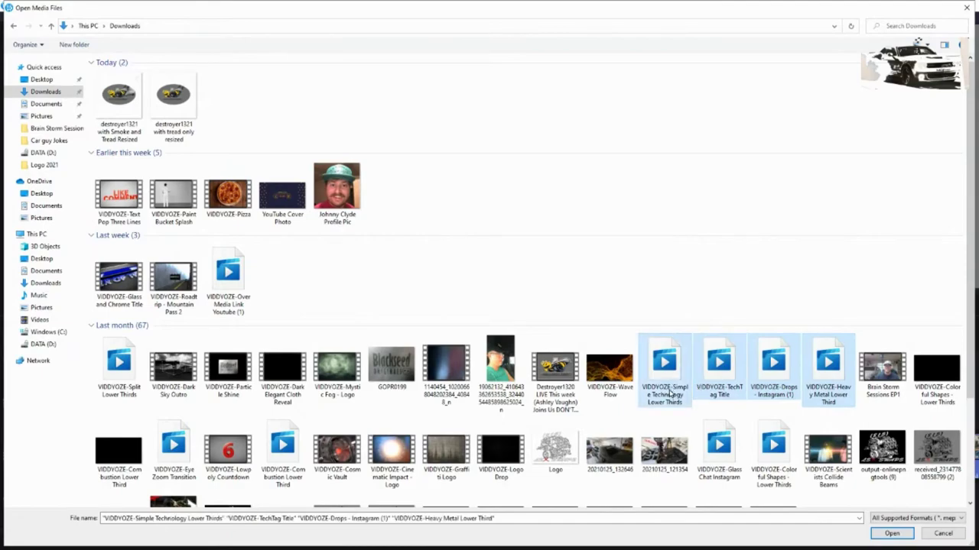
pyautogui.click(891, 534)
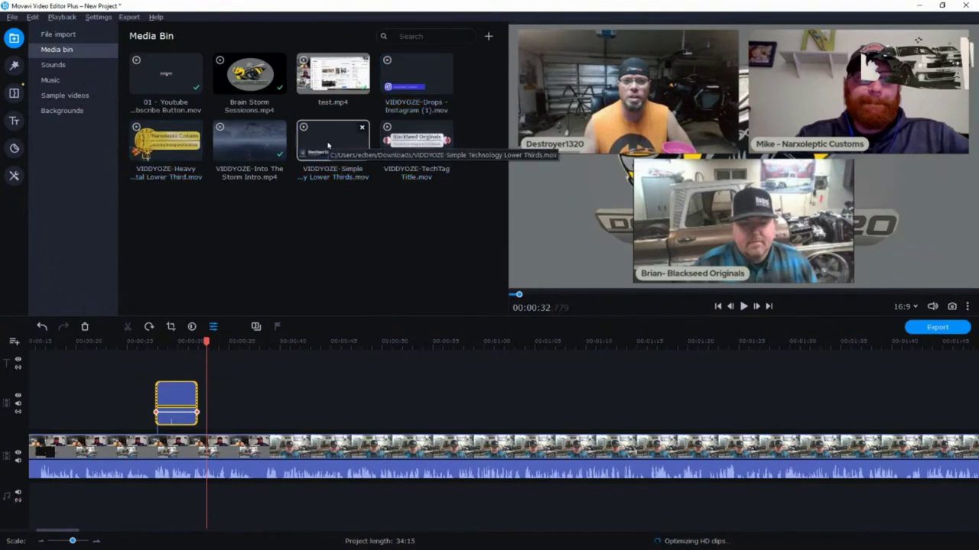
# Step: Drop the VIDDYOZE Simple Technology lower third onto the overlay track at 00:38
pyautogui.moveTo(329, 146); pyautogui.dragTo(269, 389)
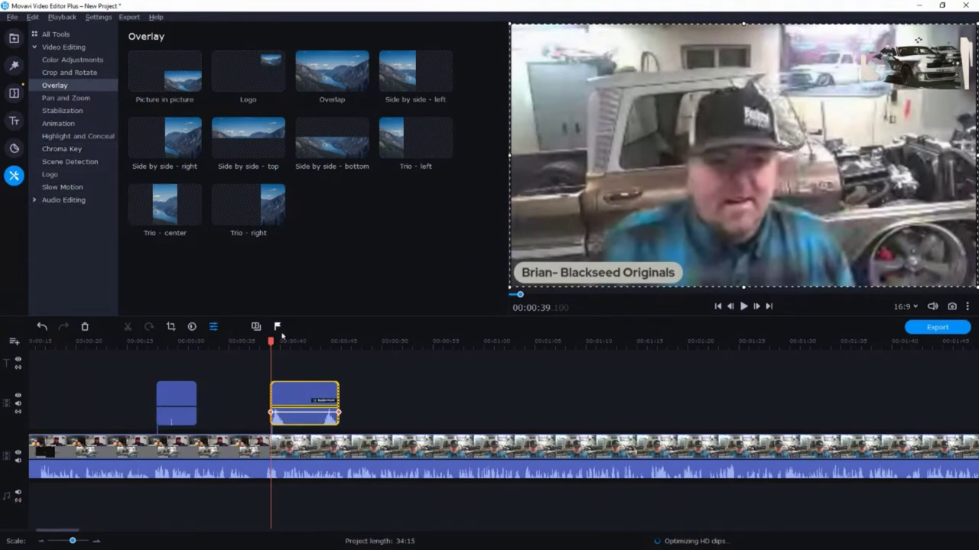
# Step: Overlay the VIDDYOZE Drops Instagram clip around 2:11 and play back to check it
pyautogui.click(64, 530)
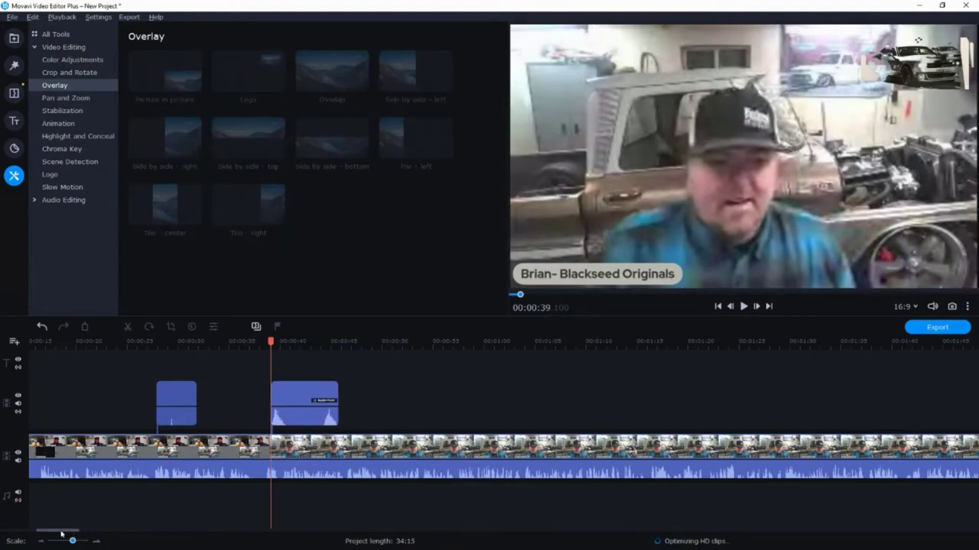
pyautogui.moveTo(66, 533); pyautogui.dragTo(112, 533)
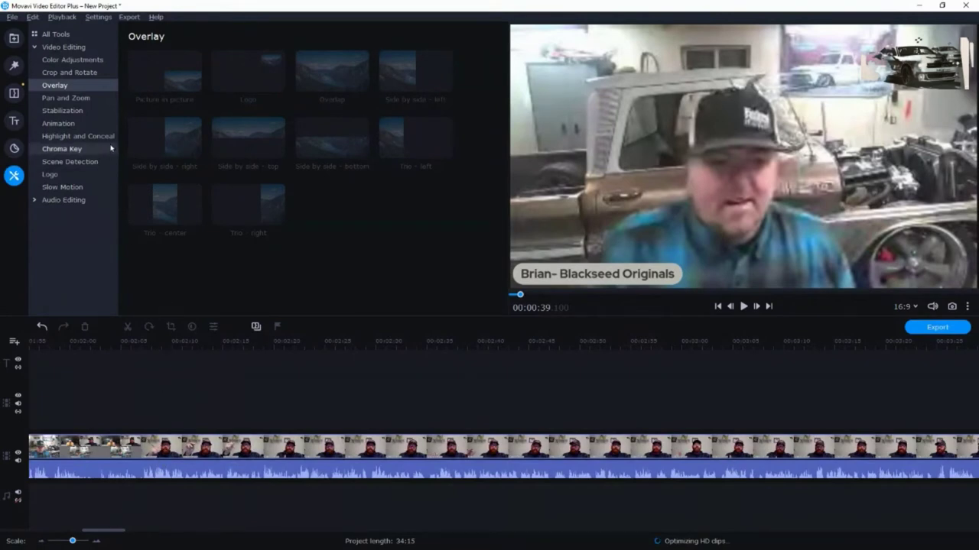
pyautogui.click(14, 37)
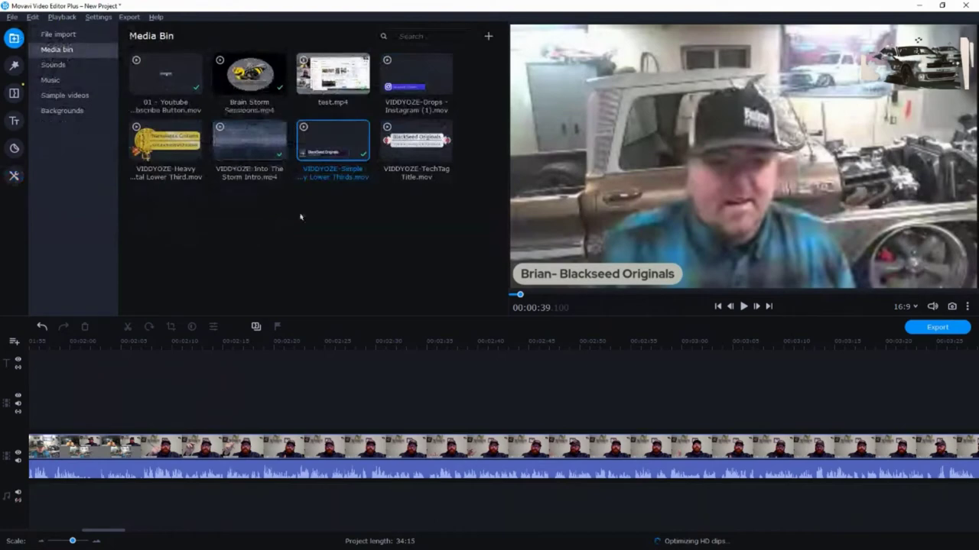
pyautogui.click(419, 80)
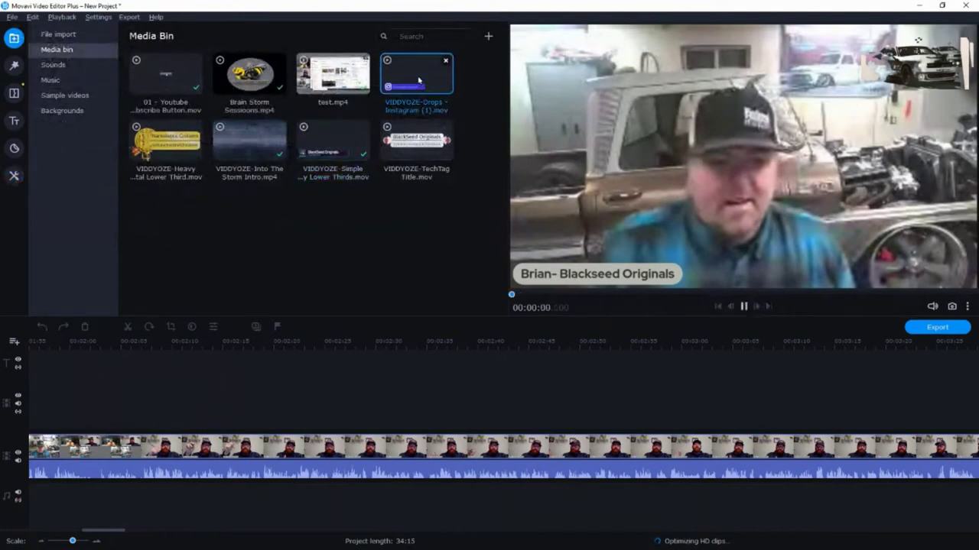
pyautogui.moveTo(419, 80); pyautogui.dragTo(145, 375)
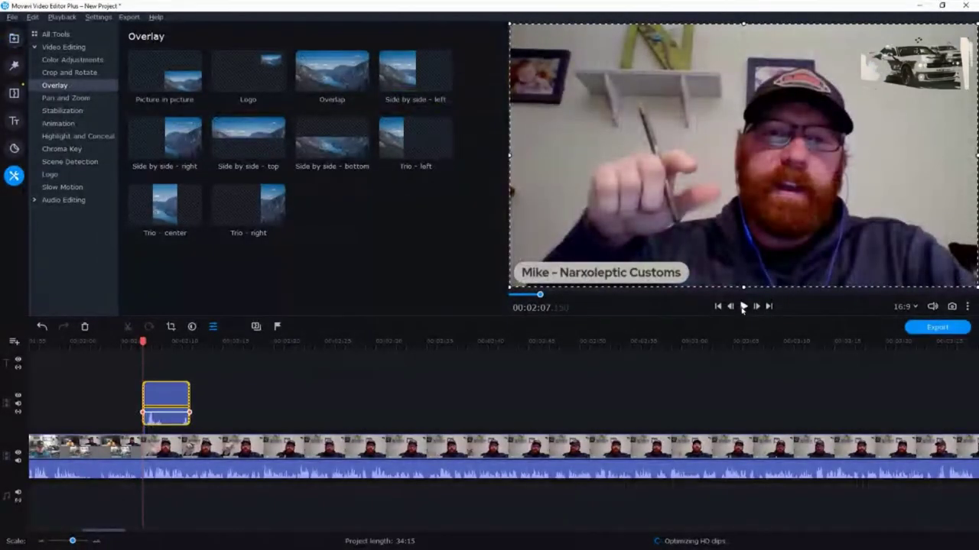
pyautogui.click(742, 307)
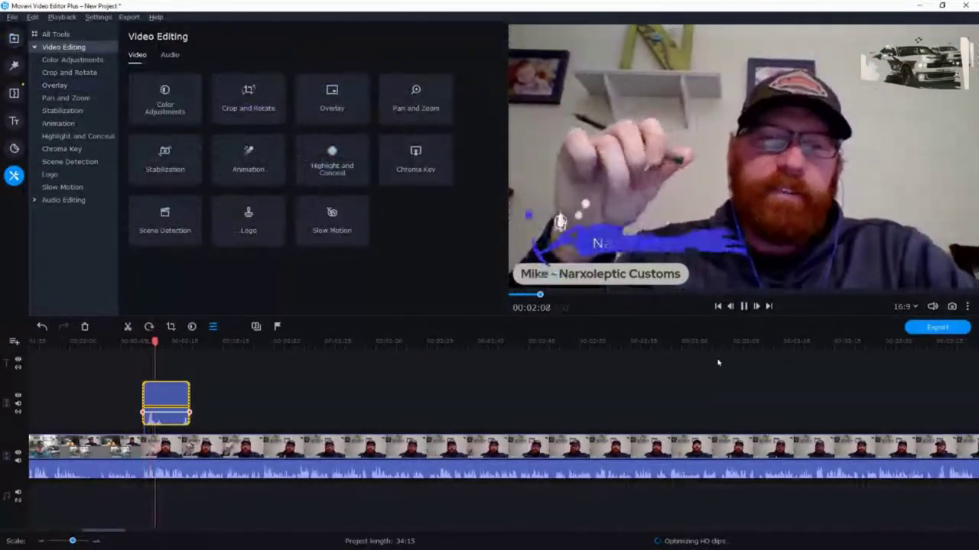
pyautogui.click(744, 306)
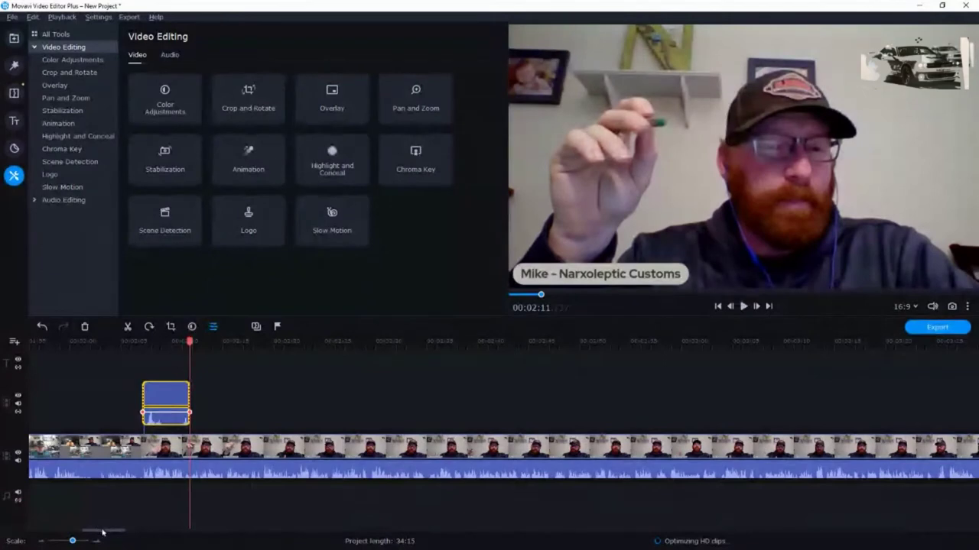
pyautogui.moveTo(103, 533); pyautogui.dragTo(63, 535)
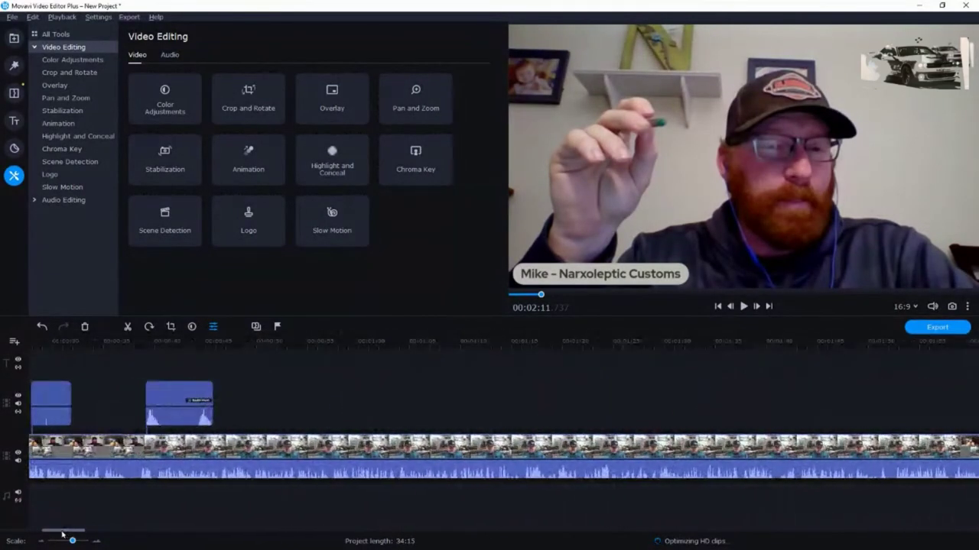
pyautogui.click(141, 350)
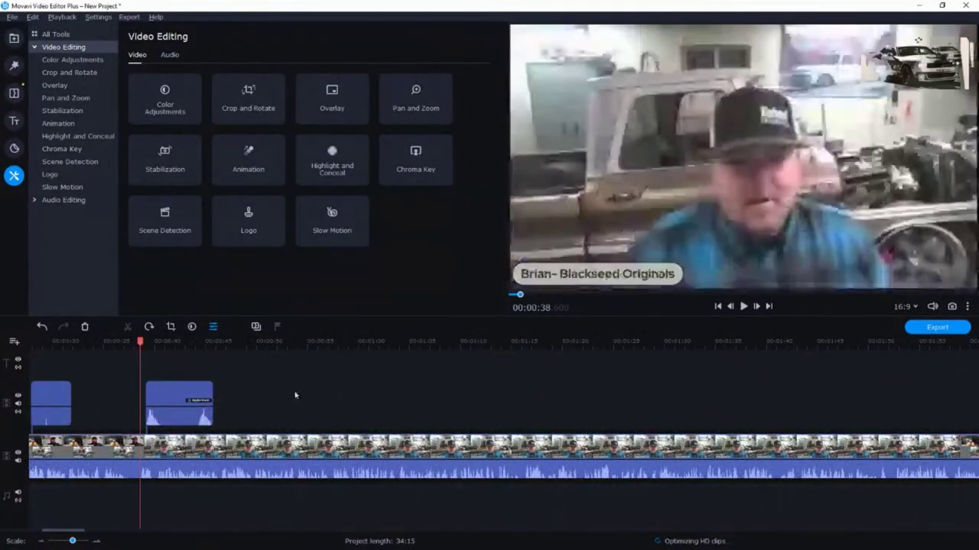
pyautogui.click(744, 307)
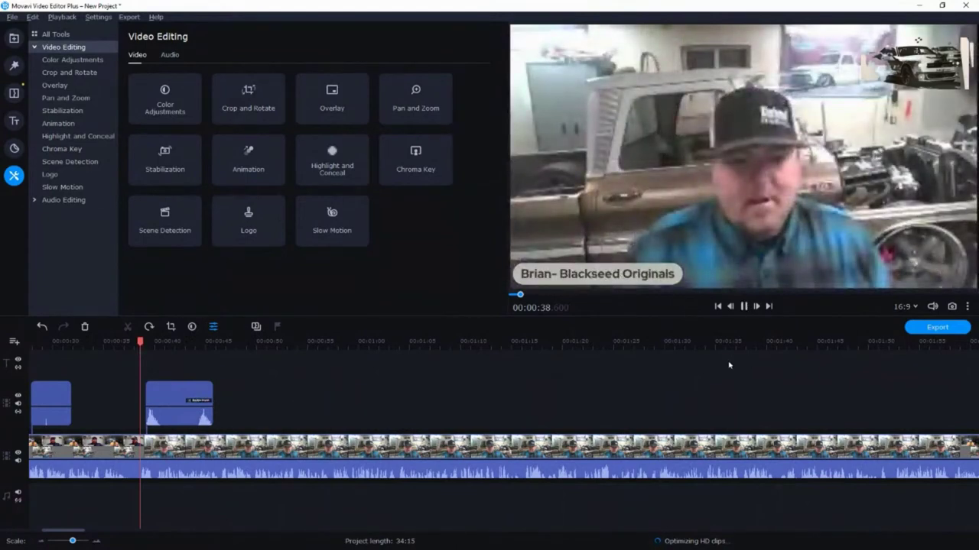
pyautogui.click(744, 306)
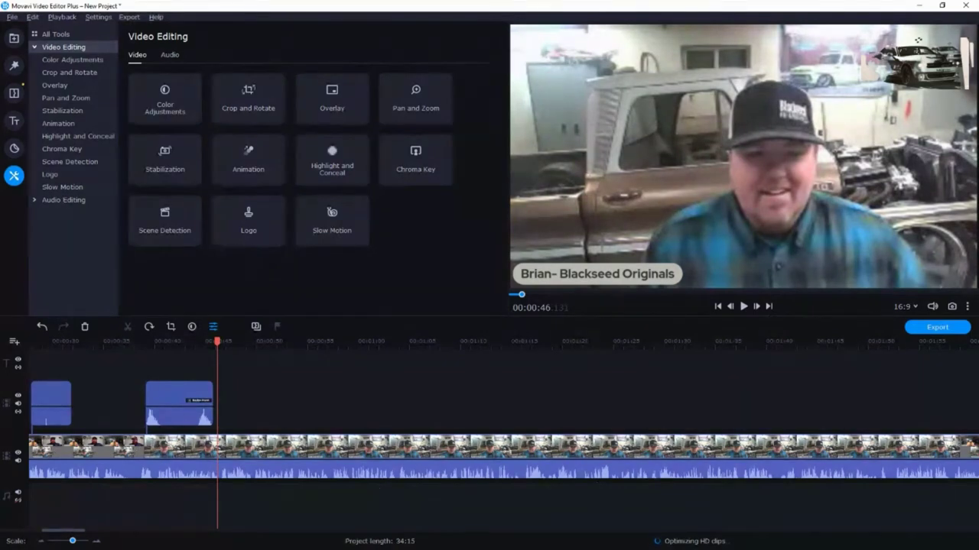
pyautogui.moveTo(65, 533); pyautogui.dragTo(201, 533)
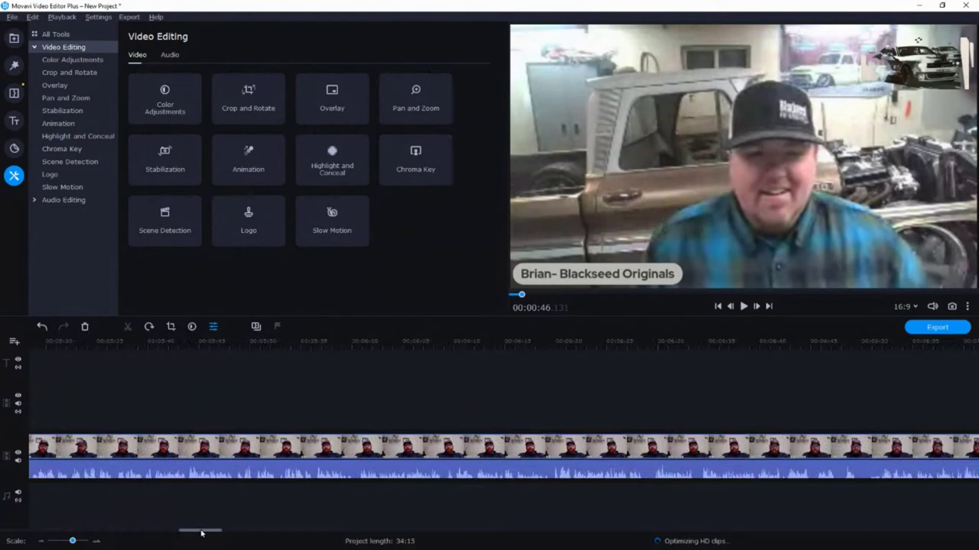
pyautogui.moveTo(202, 533); pyautogui.dragTo(205, 533)
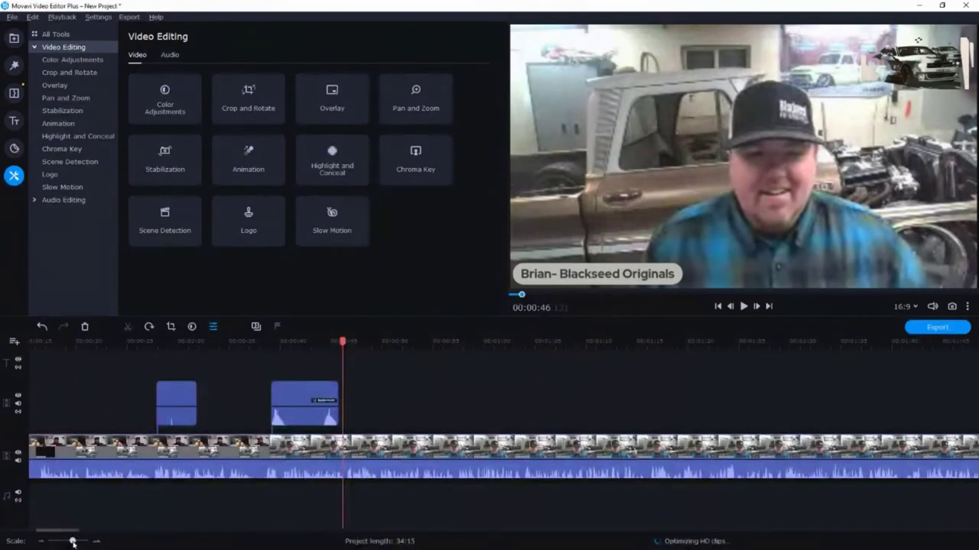
# Step: Apply transitions between every clip with the Transition Wizard
pyautogui.moveTo(73, 541); pyautogui.dragTo(69, 542)
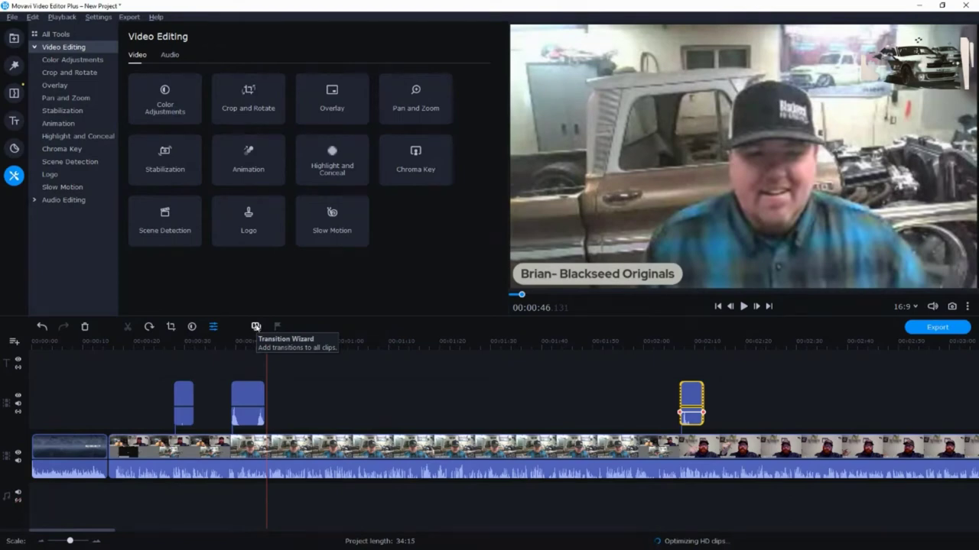
pyautogui.click(256, 327)
pyautogui.click(474, 335)
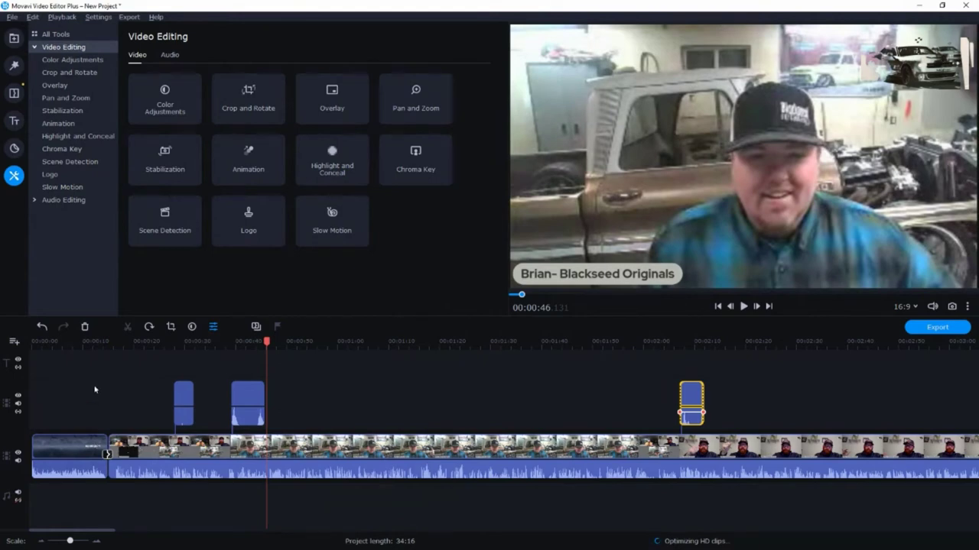
pyautogui.click(83, 345)
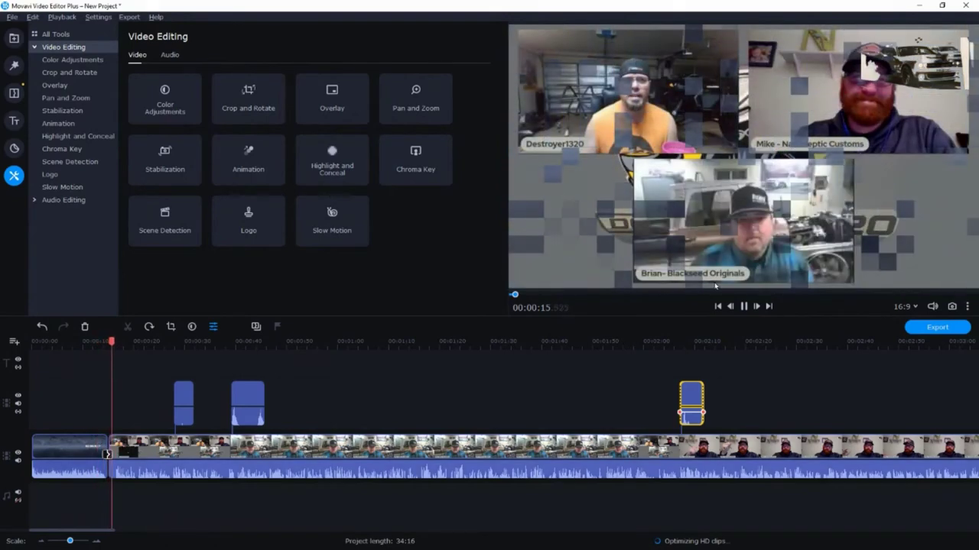
pyautogui.click(743, 306)
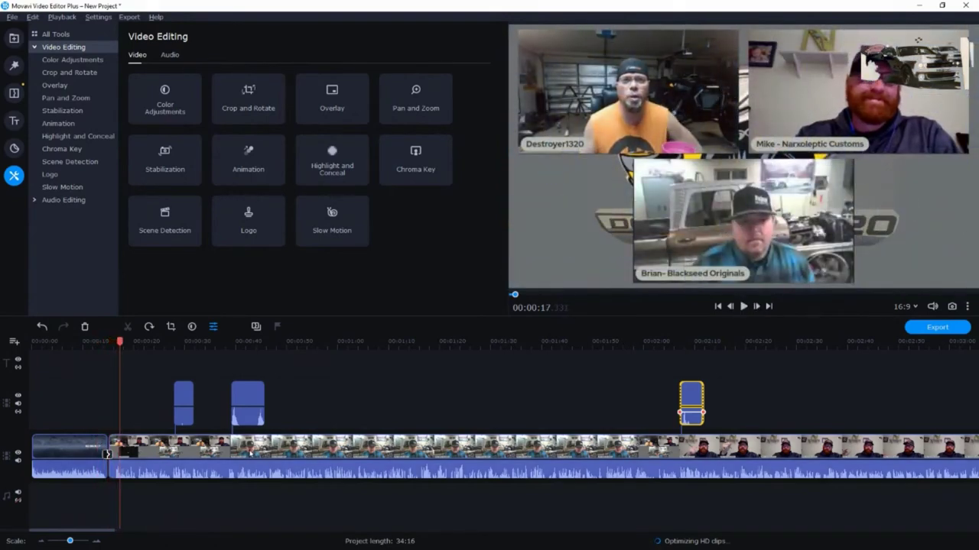
pyautogui.click(107, 454)
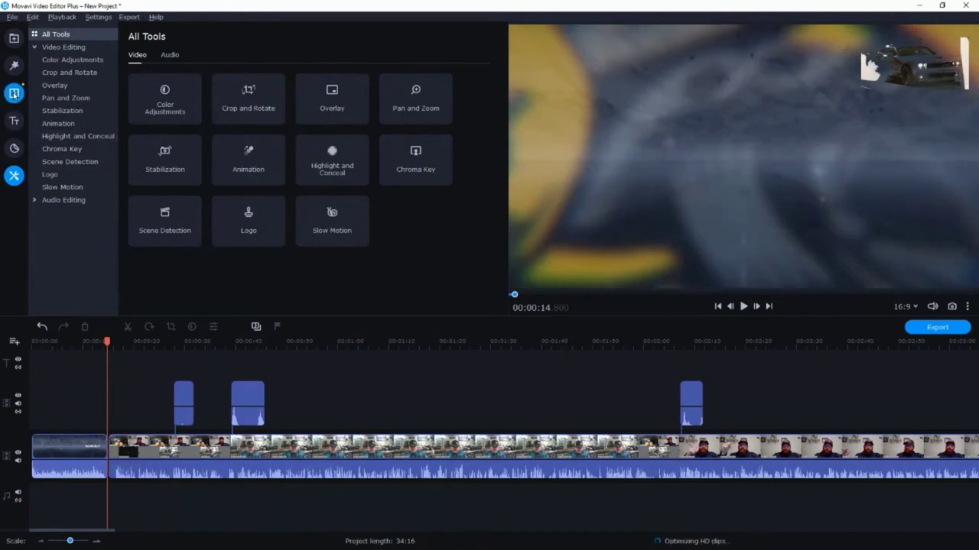
# Step: Put Ken Burns - smooth between the intro and the episode and play it back
pyautogui.click(13, 94)
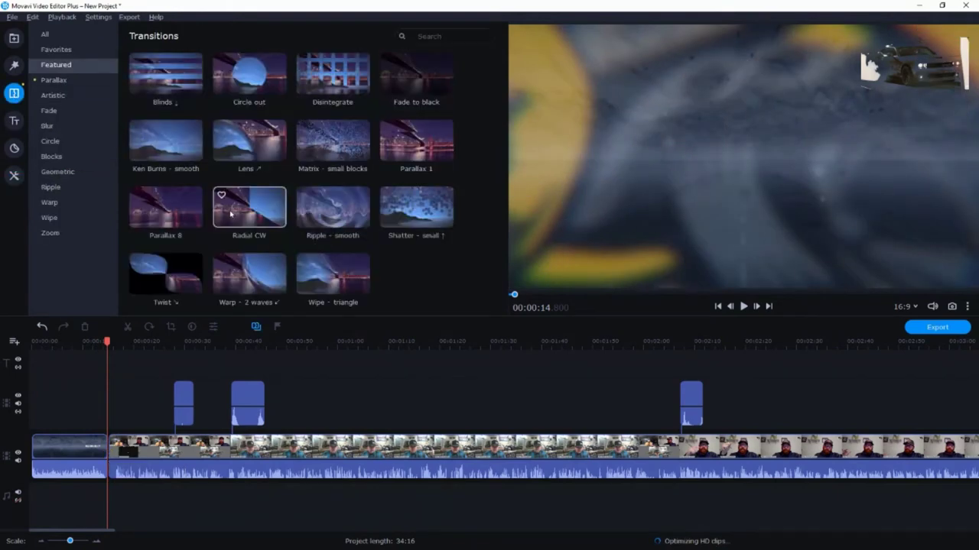
pyautogui.click(165, 151)
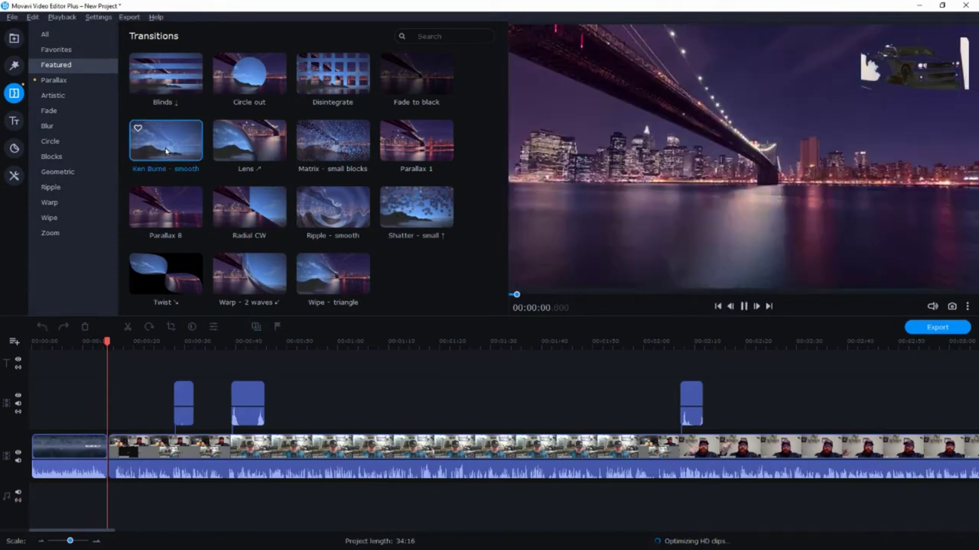
pyautogui.moveTo(166, 150); pyautogui.dragTo(88, 442)
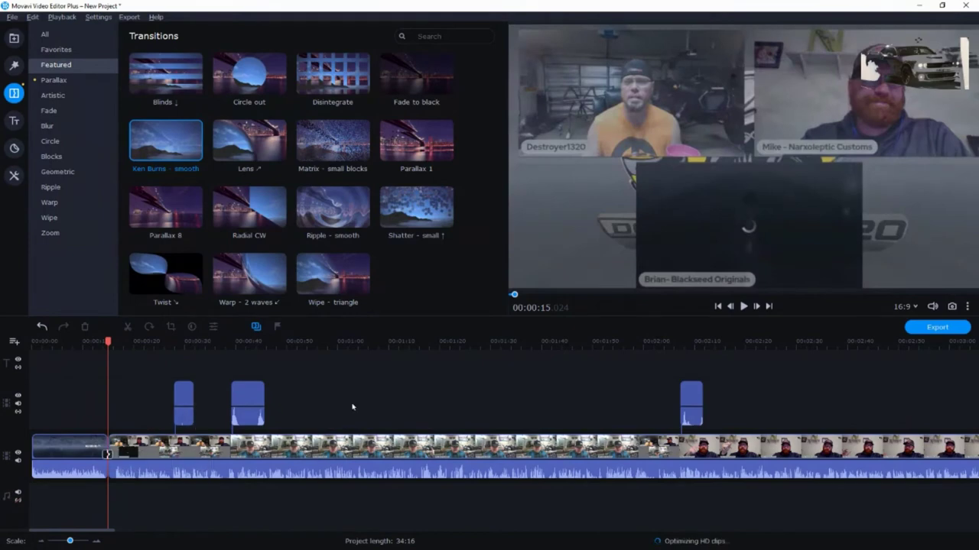
pyautogui.click(98, 349)
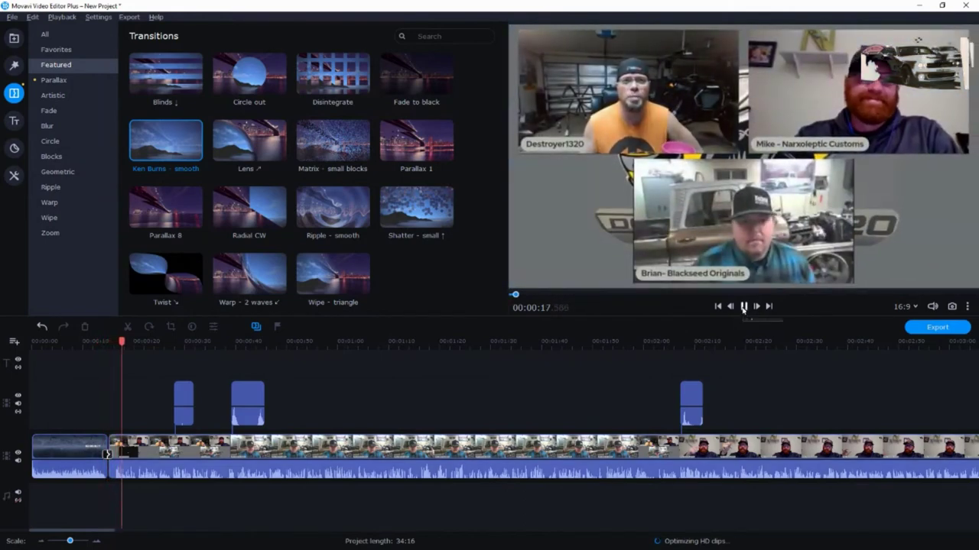
pyautogui.click(743, 310)
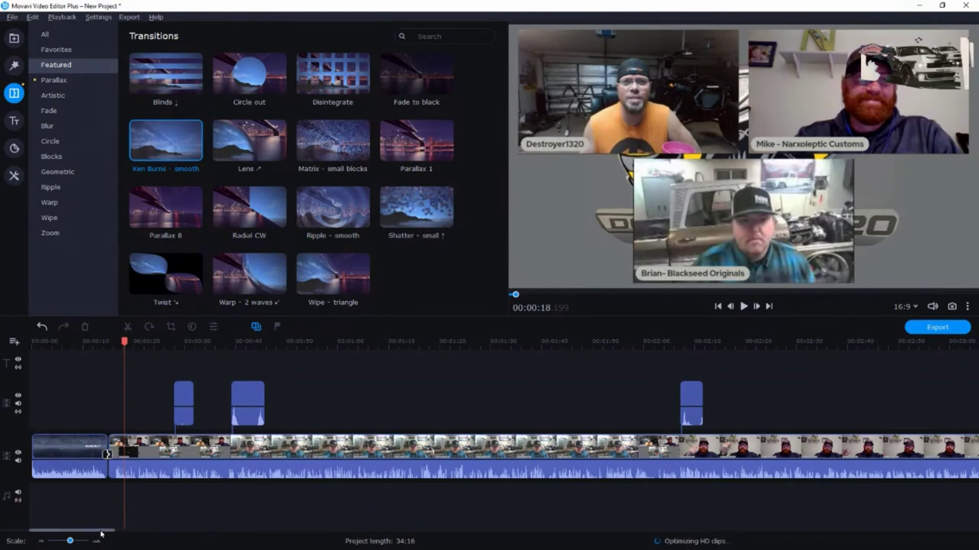
pyautogui.moveTo(102, 532); pyautogui.dragTo(211, 533)
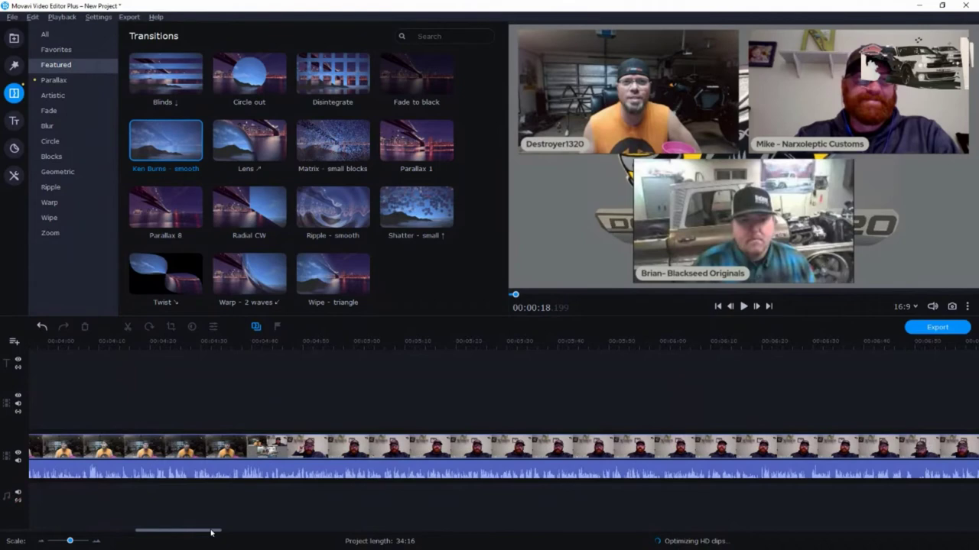
pyautogui.moveTo(212, 532); pyautogui.dragTo(951, 529)
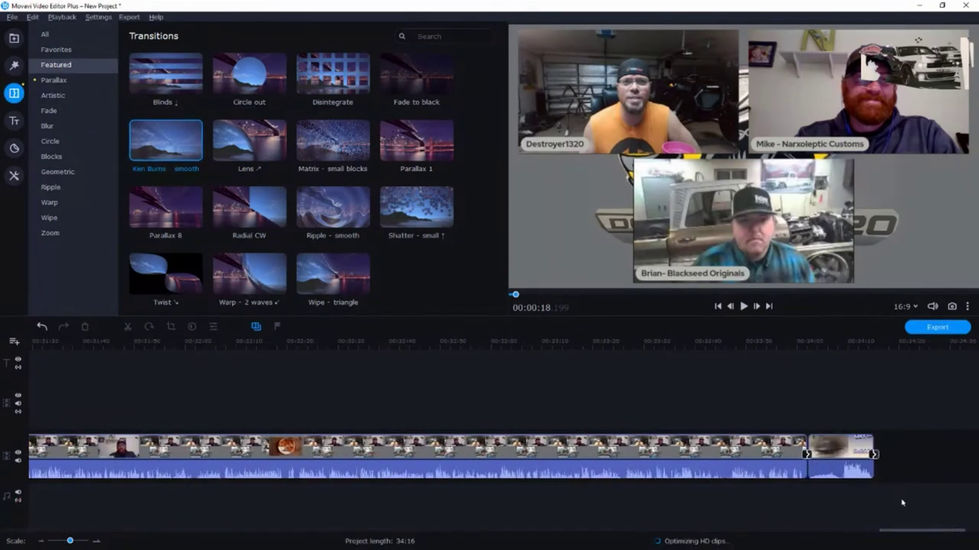
pyautogui.click(773, 342)
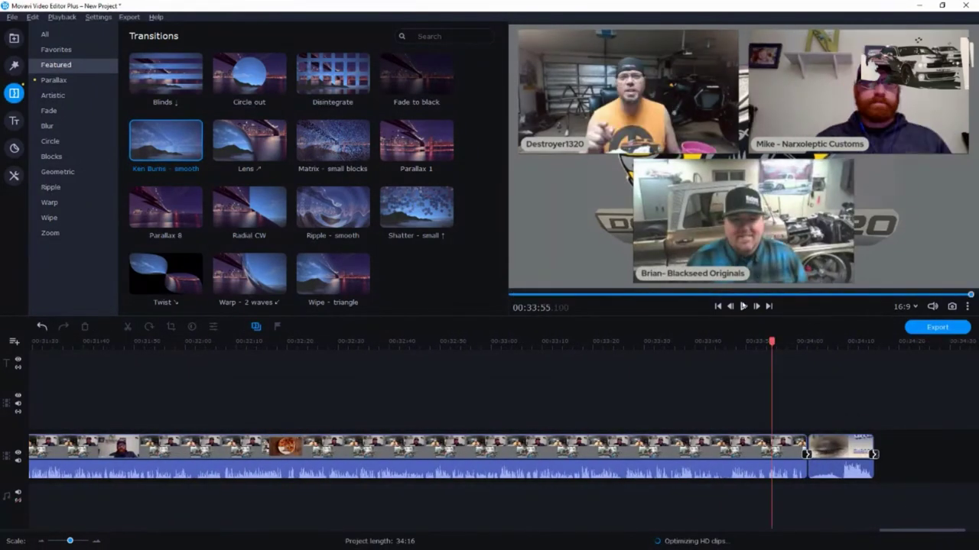
pyautogui.click(743, 306)
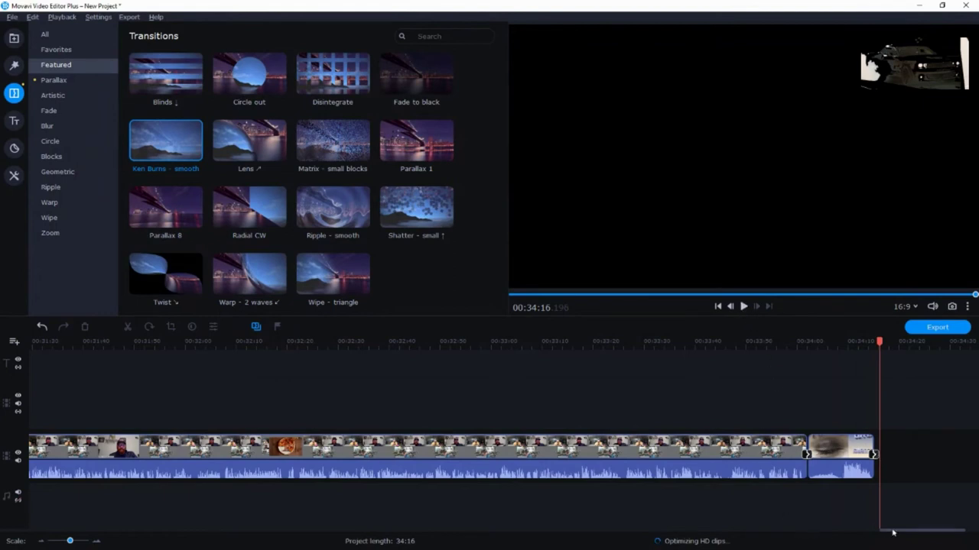
pyautogui.moveTo(892, 533); pyautogui.dragTo(19, 537)
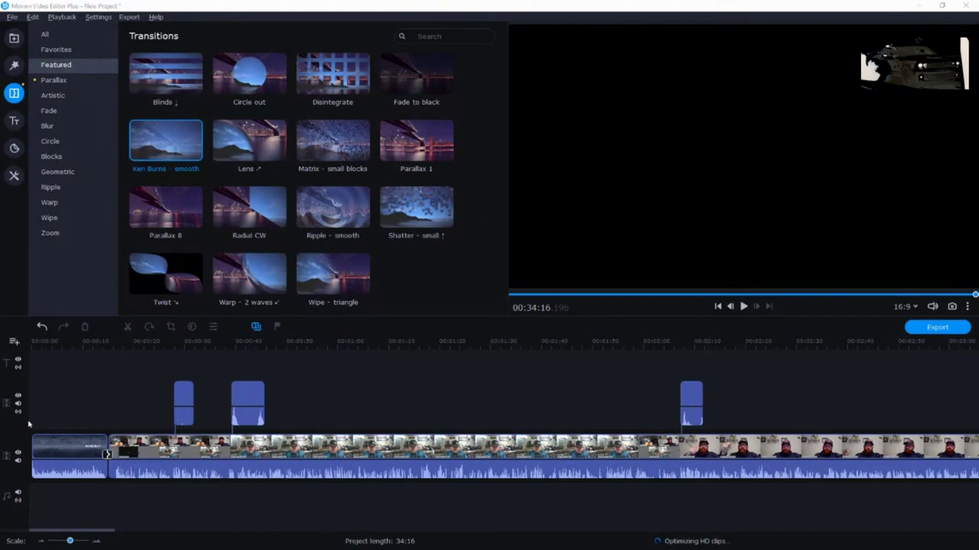
pyautogui.click(32, 347)
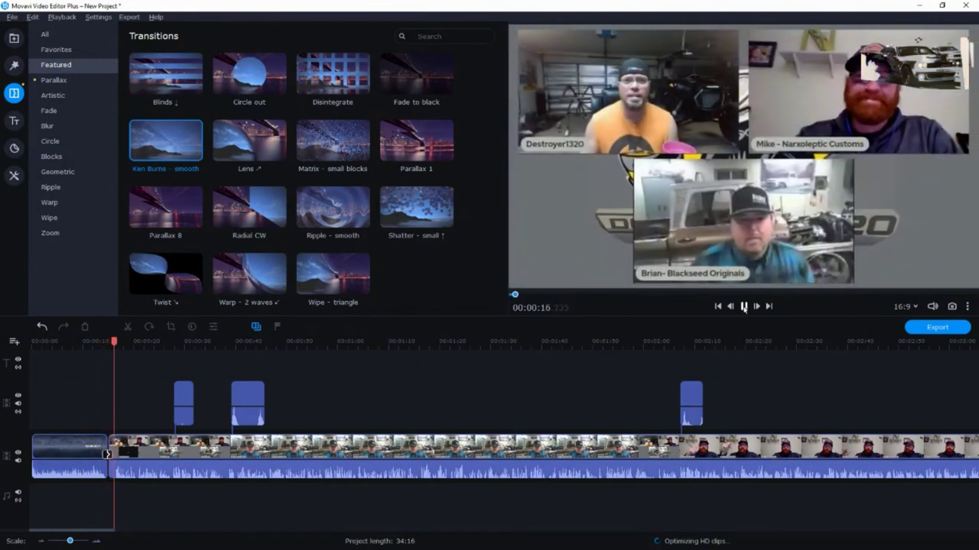
pyautogui.click(743, 306)
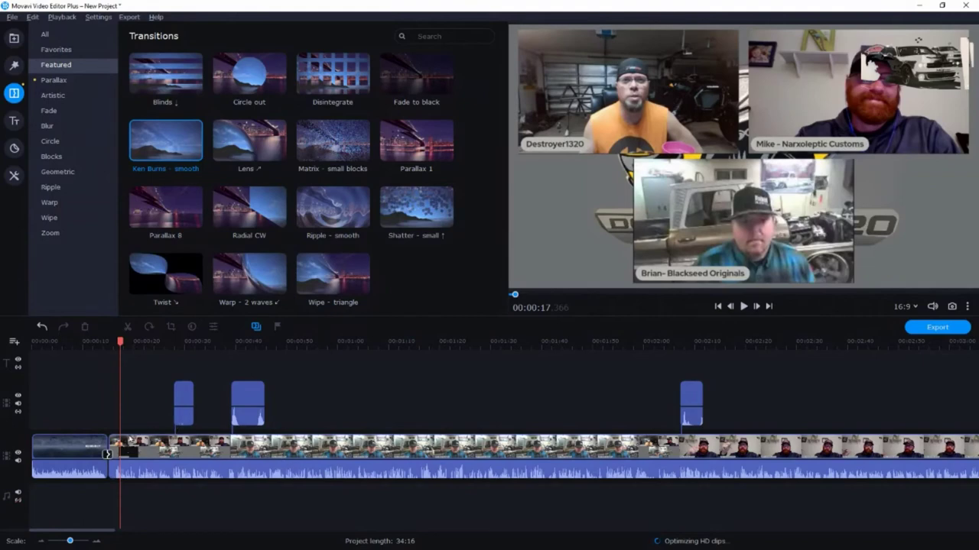
pyautogui.click(114, 442)
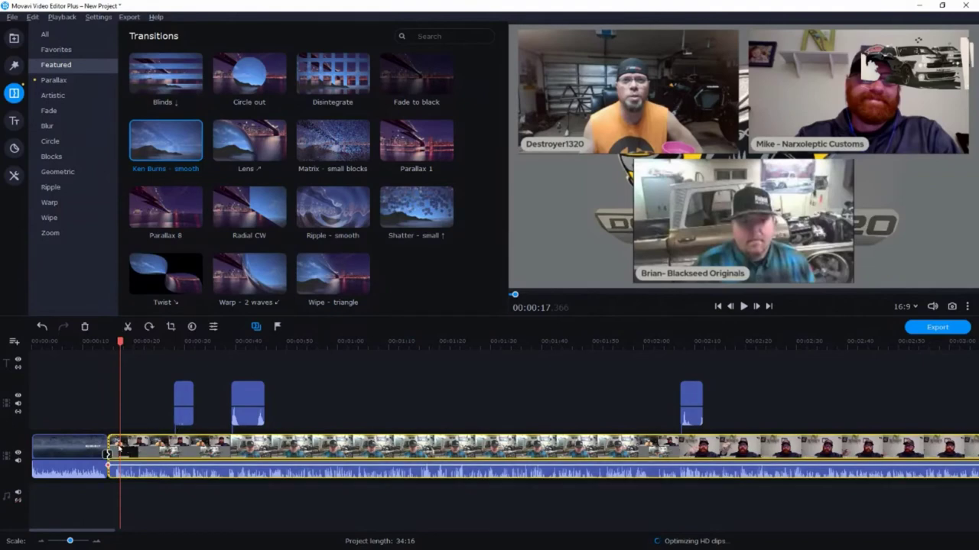
pyautogui.click(108, 454)
pyautogui.moveTo(108, 454); pyautogui.dragTo(107, 454)
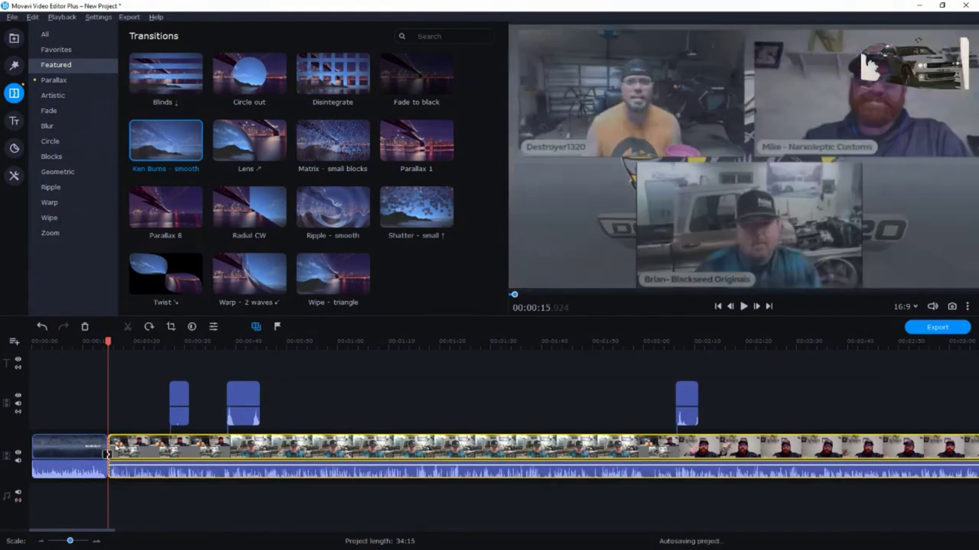
pyautogui.click(94, 345)
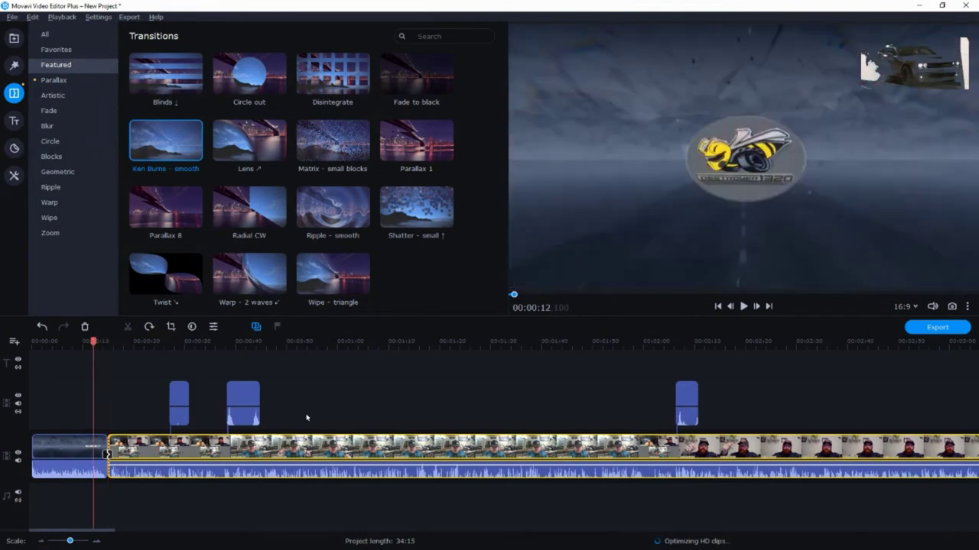
pyautogui.click(744, 306)
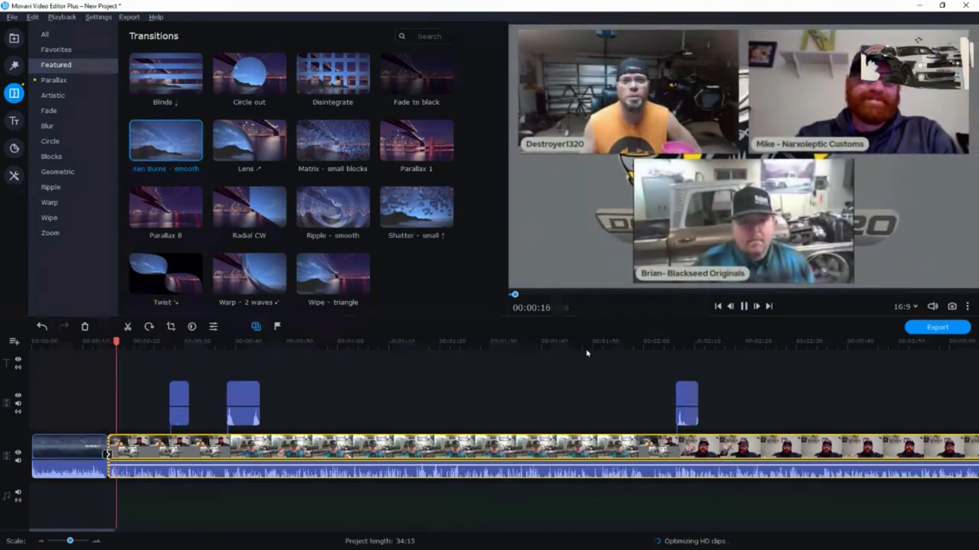
pyautogui.click(744, 307)
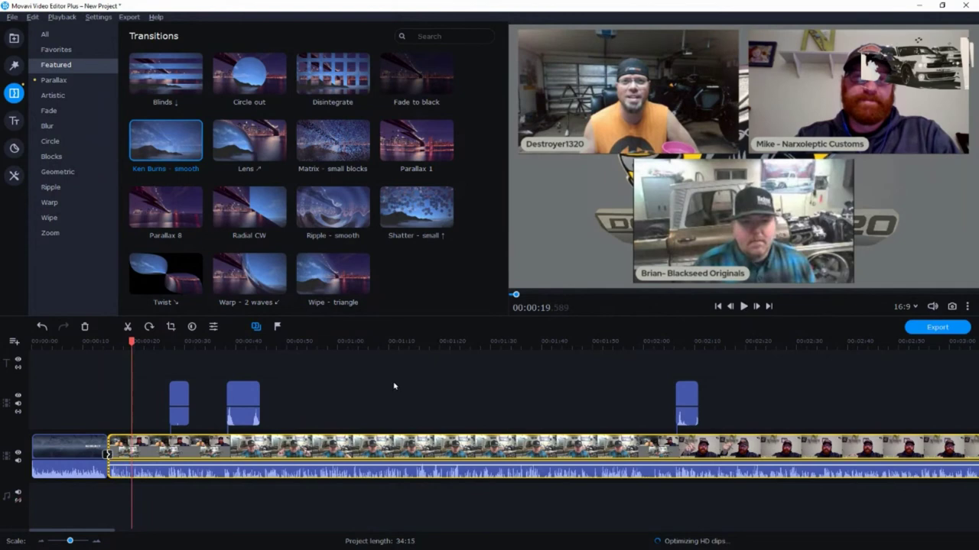
pyautogui.click(88, 348)
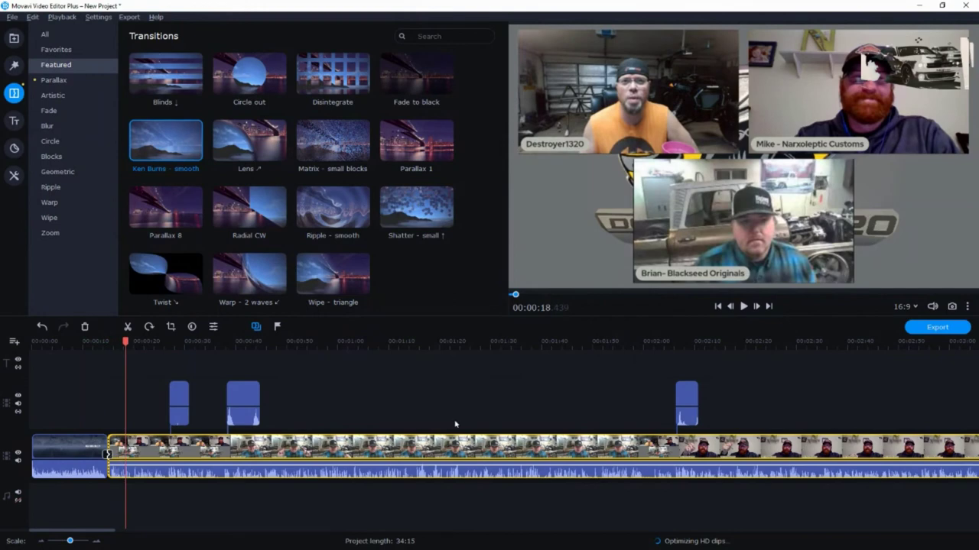
# Step: Select the main video clip and place the playhead at 00:00:20
pyautogui.click(165, 459)
pyautogui.click(181, 454)
pyautogui.click(149, 472)
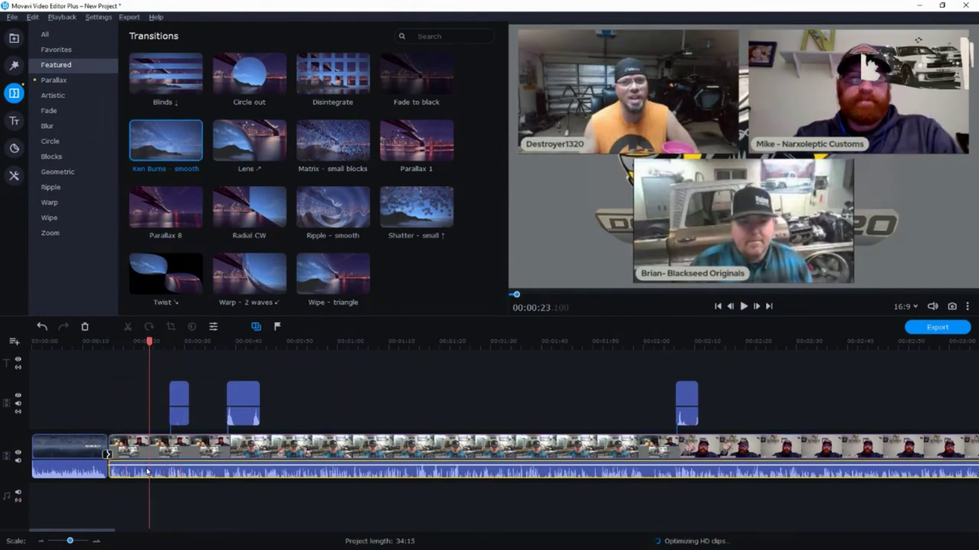
pyautogui.click(140, 450)
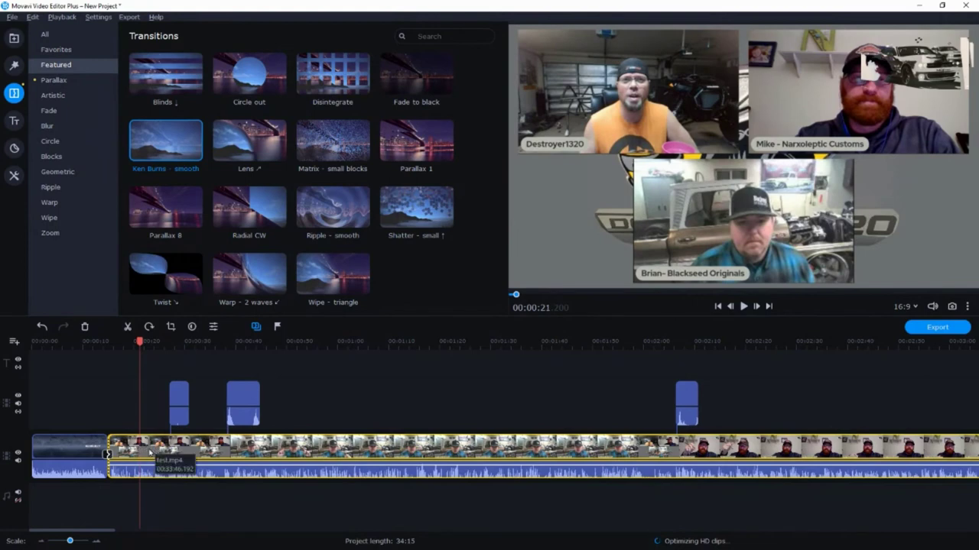
pyautogui.click(134, 472)
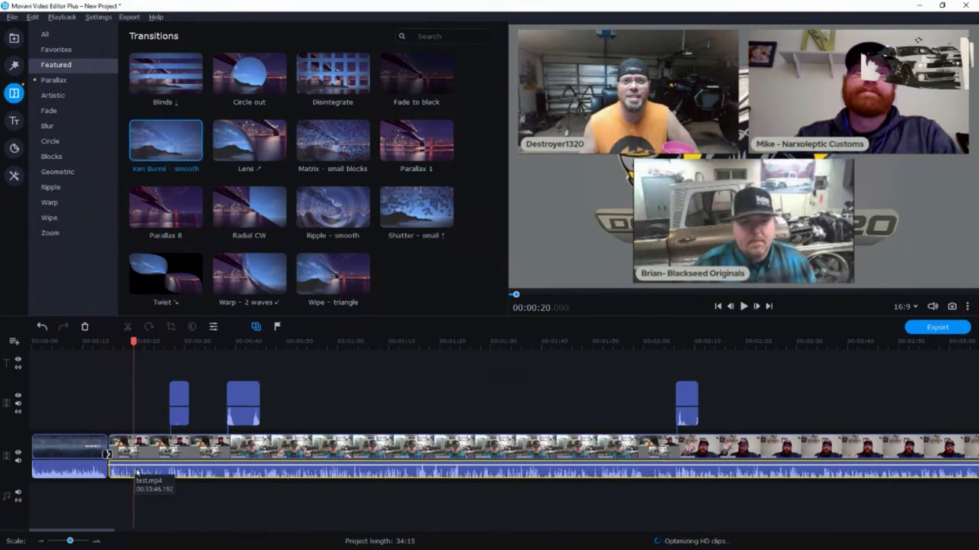
# Step: Show the main clip's Clip Properties through its Tools > General menu
pyautogui.rightClick(128, 473)
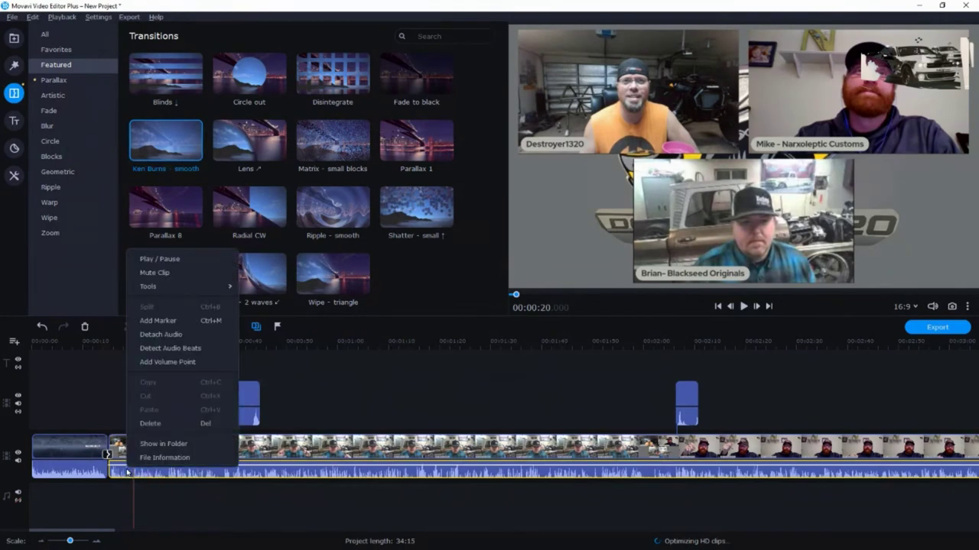
pyautogui.moveTo(172, 289)
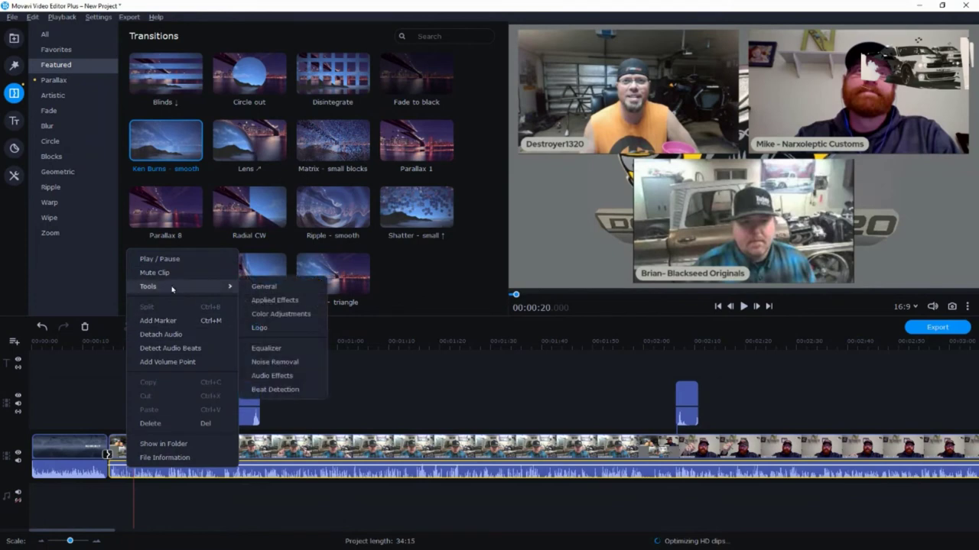
pyautogui.click(263, 287)
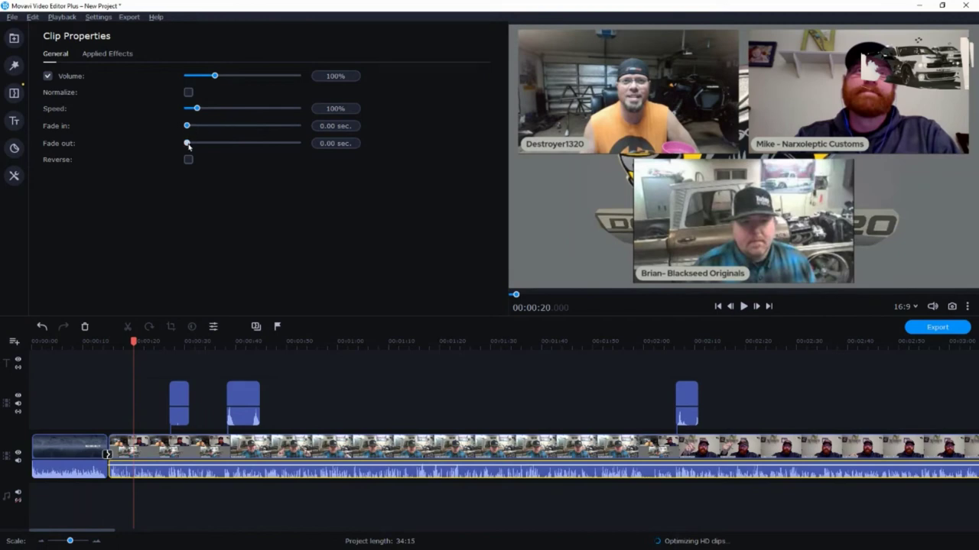
# Step: Raise the episode clip's volume to 116% and play from 00:00:12 to hear it
pyautogui.moveTo(187, 145); pyautogui.dragTo(188, 146)
pyautogui.moveTo(215, 77); pyautogui.dragTo(219, 78)
pyautogui.click(96, 343)
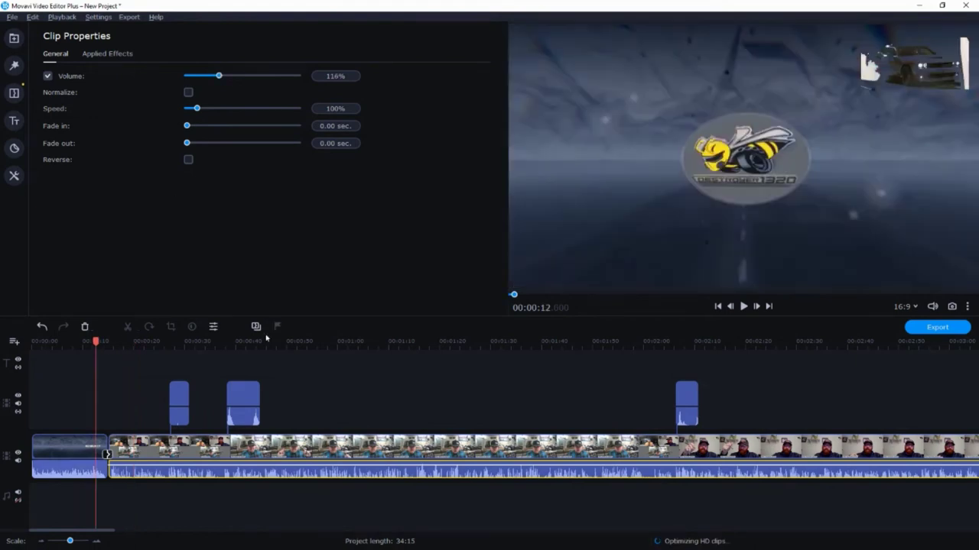
pyautogui.click(744, 307)
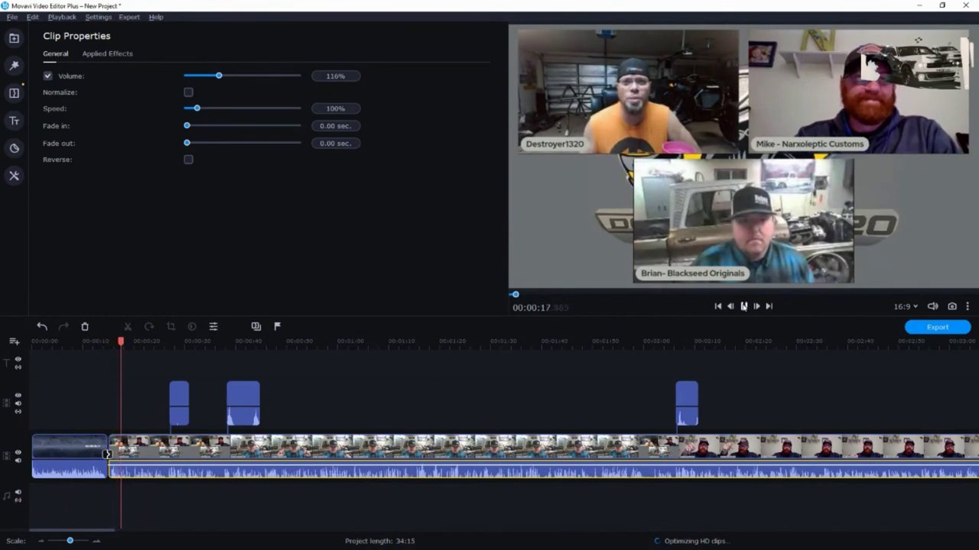
pyautogui.press('space')
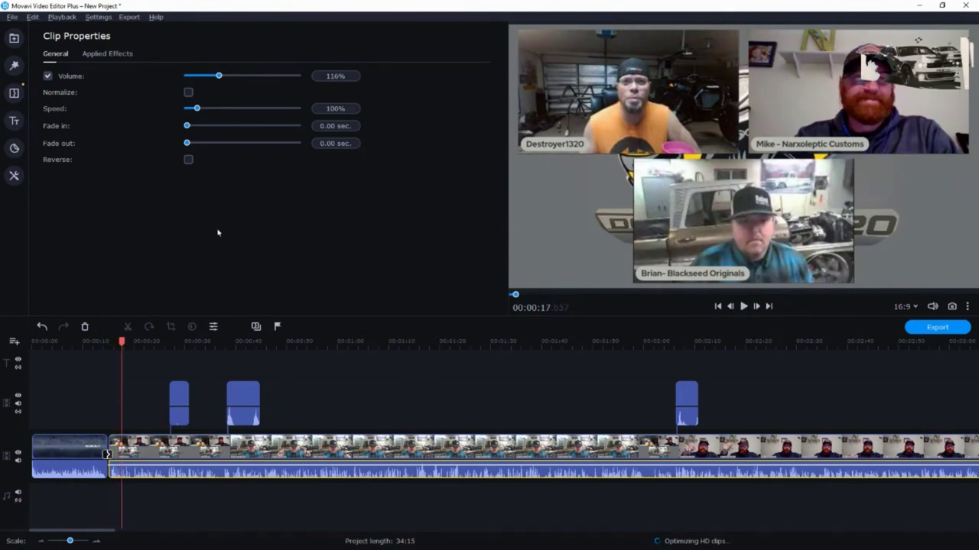
# Step: Start saving the movie as an MP4 media file, comparing Highest and High before keeping Good quality
pyautogui.click(16, 17)
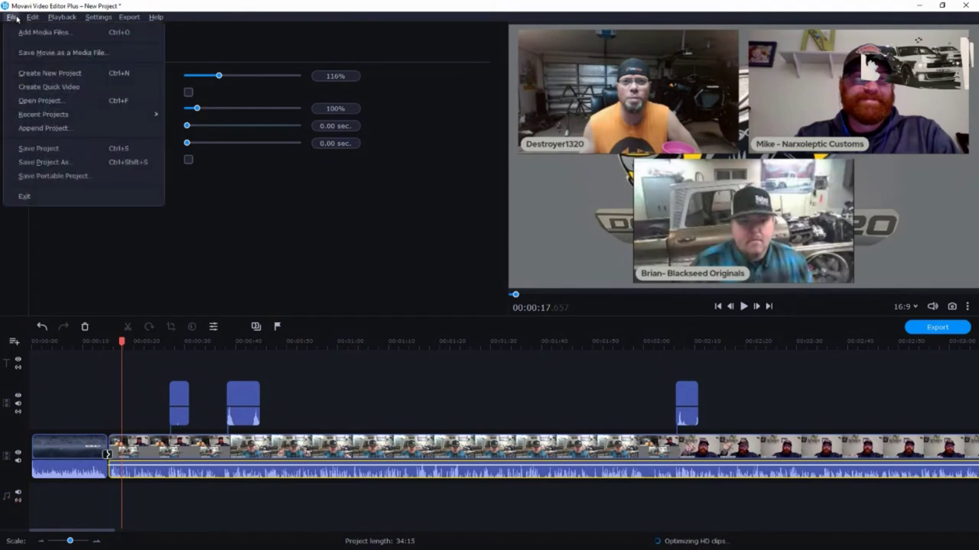
pyautogui.click(42, 53)
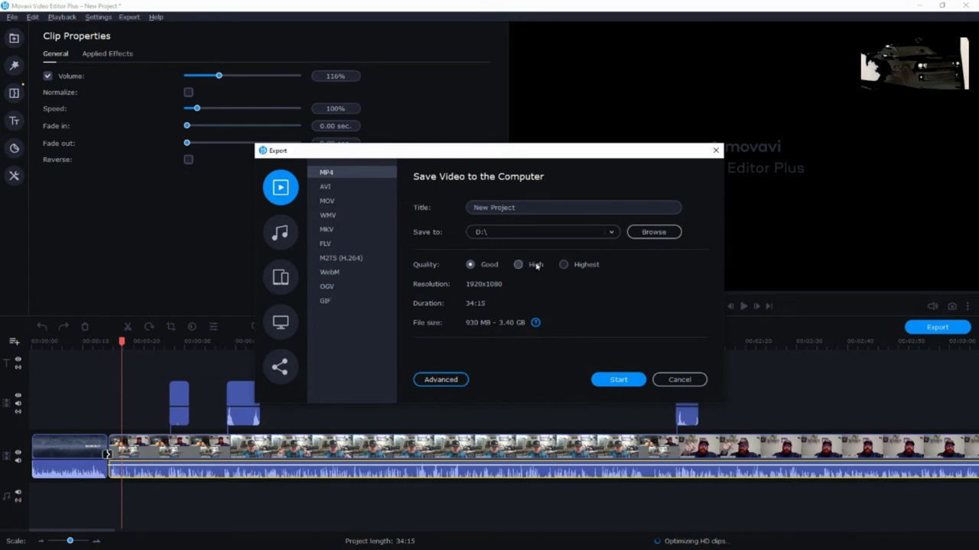
pyautogui.click(564, 264)
pyautogui.click(519, 265)
pyautogui.click(470, 264)
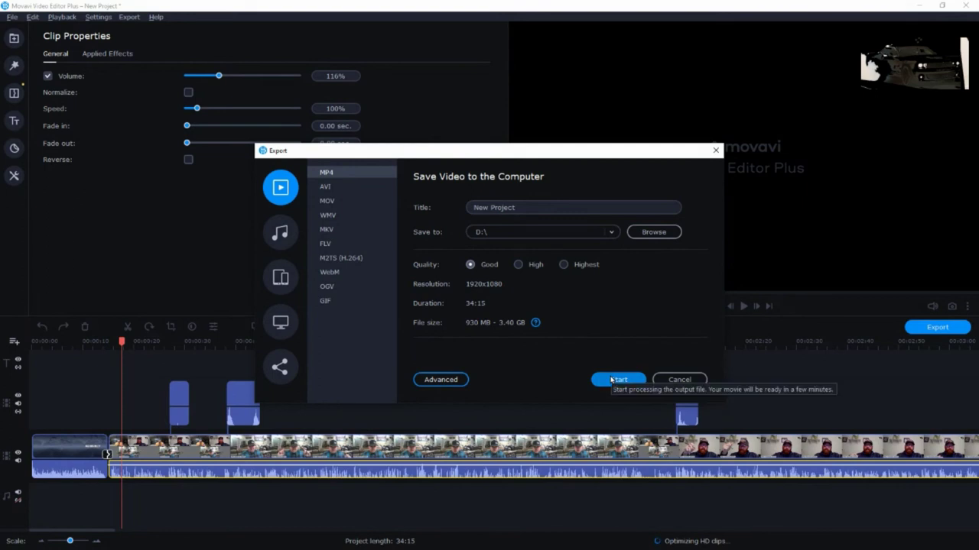
# Step: Set the export destination folder to D:\Brain Storm Sessions
pyautogui.click(652, 232)
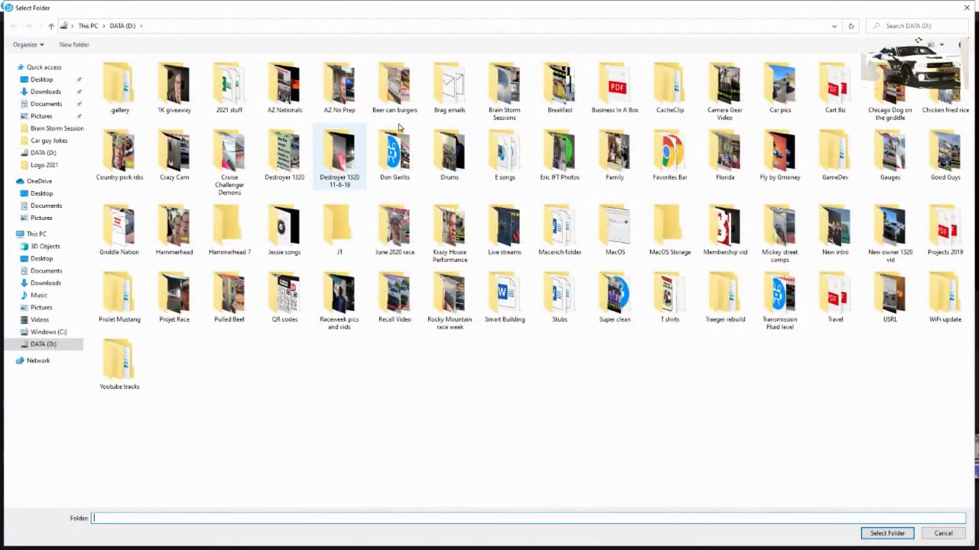
pyautogui.click(497, 102)
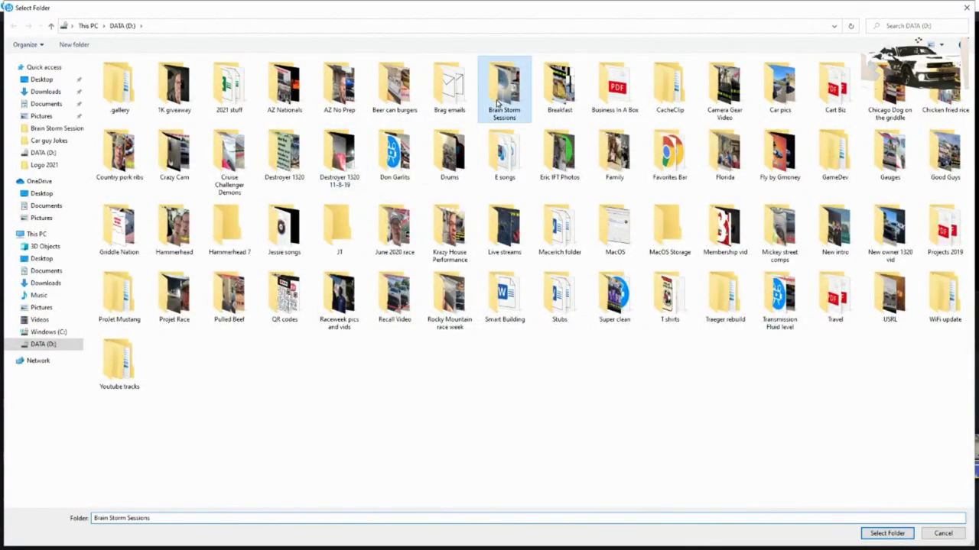
pyautogui.doubleClick(497, 102)
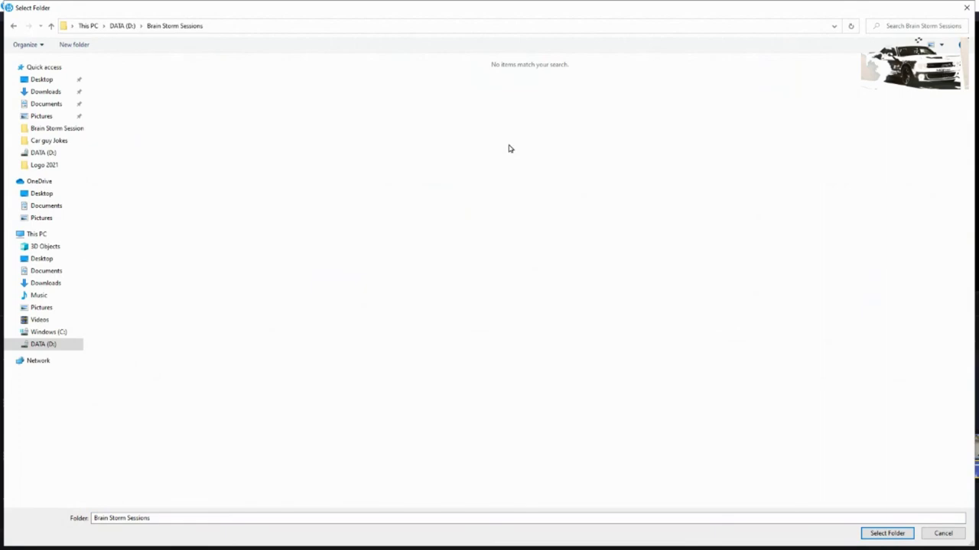
pyautogui.click(872, 536)
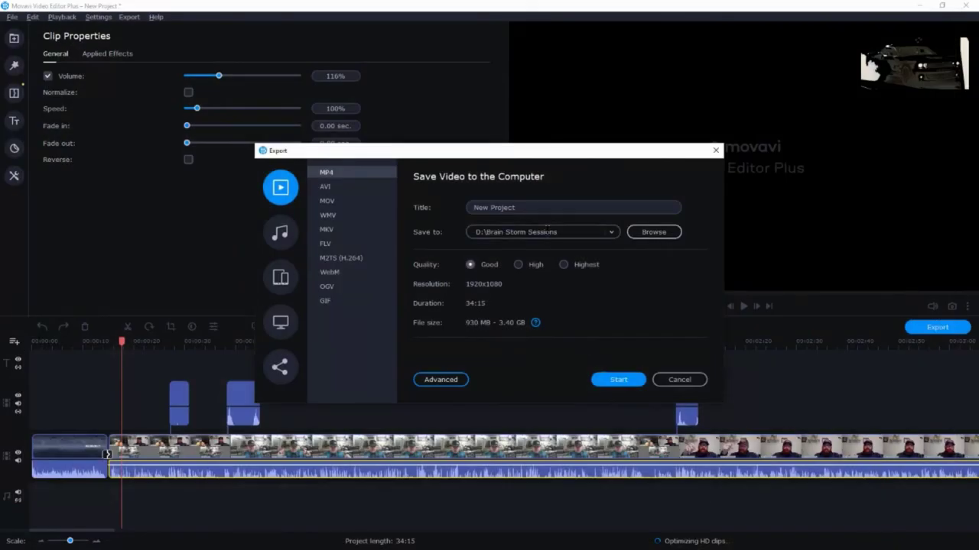
# Step: Replace the title 'New Project' with 'Brain Storm 3'
pyautogui.click(528, 207)
pyautogui.moveTo(528, 207); pyautogui.dragTo(466, 207)
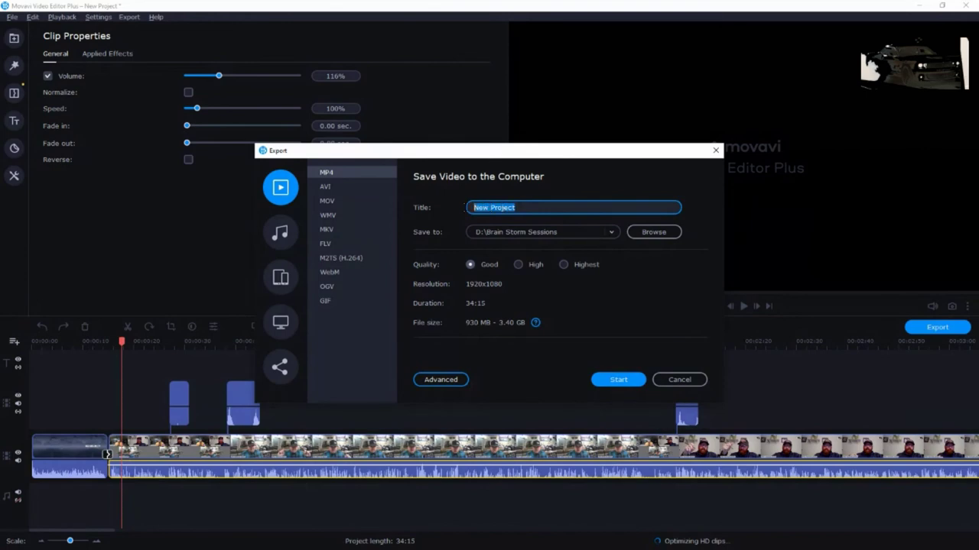
pyautogui.write('Brain Storm 3')
# Step: Begin exporting Brain Storm 3 as MP4 to D:\Brain Storm Sessions
pyautogui.click(616, 381)
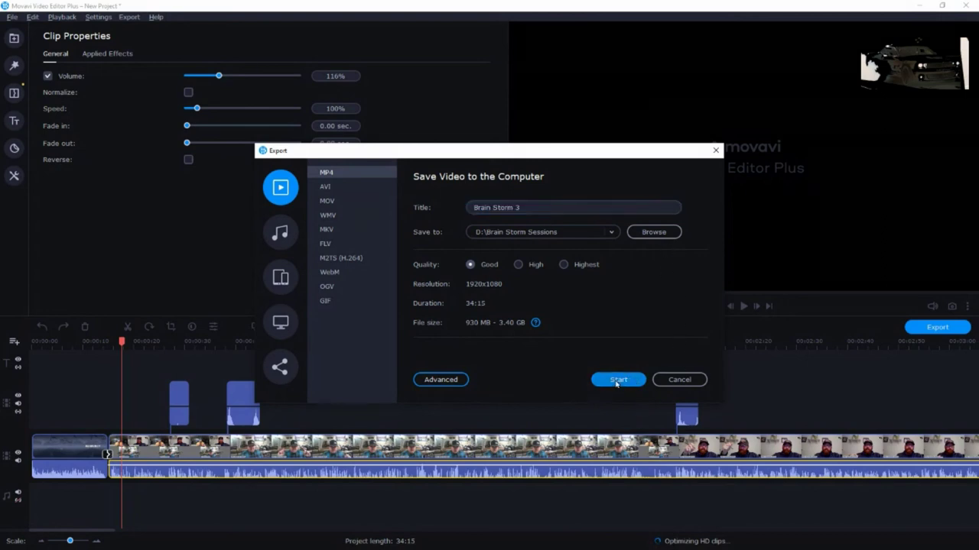